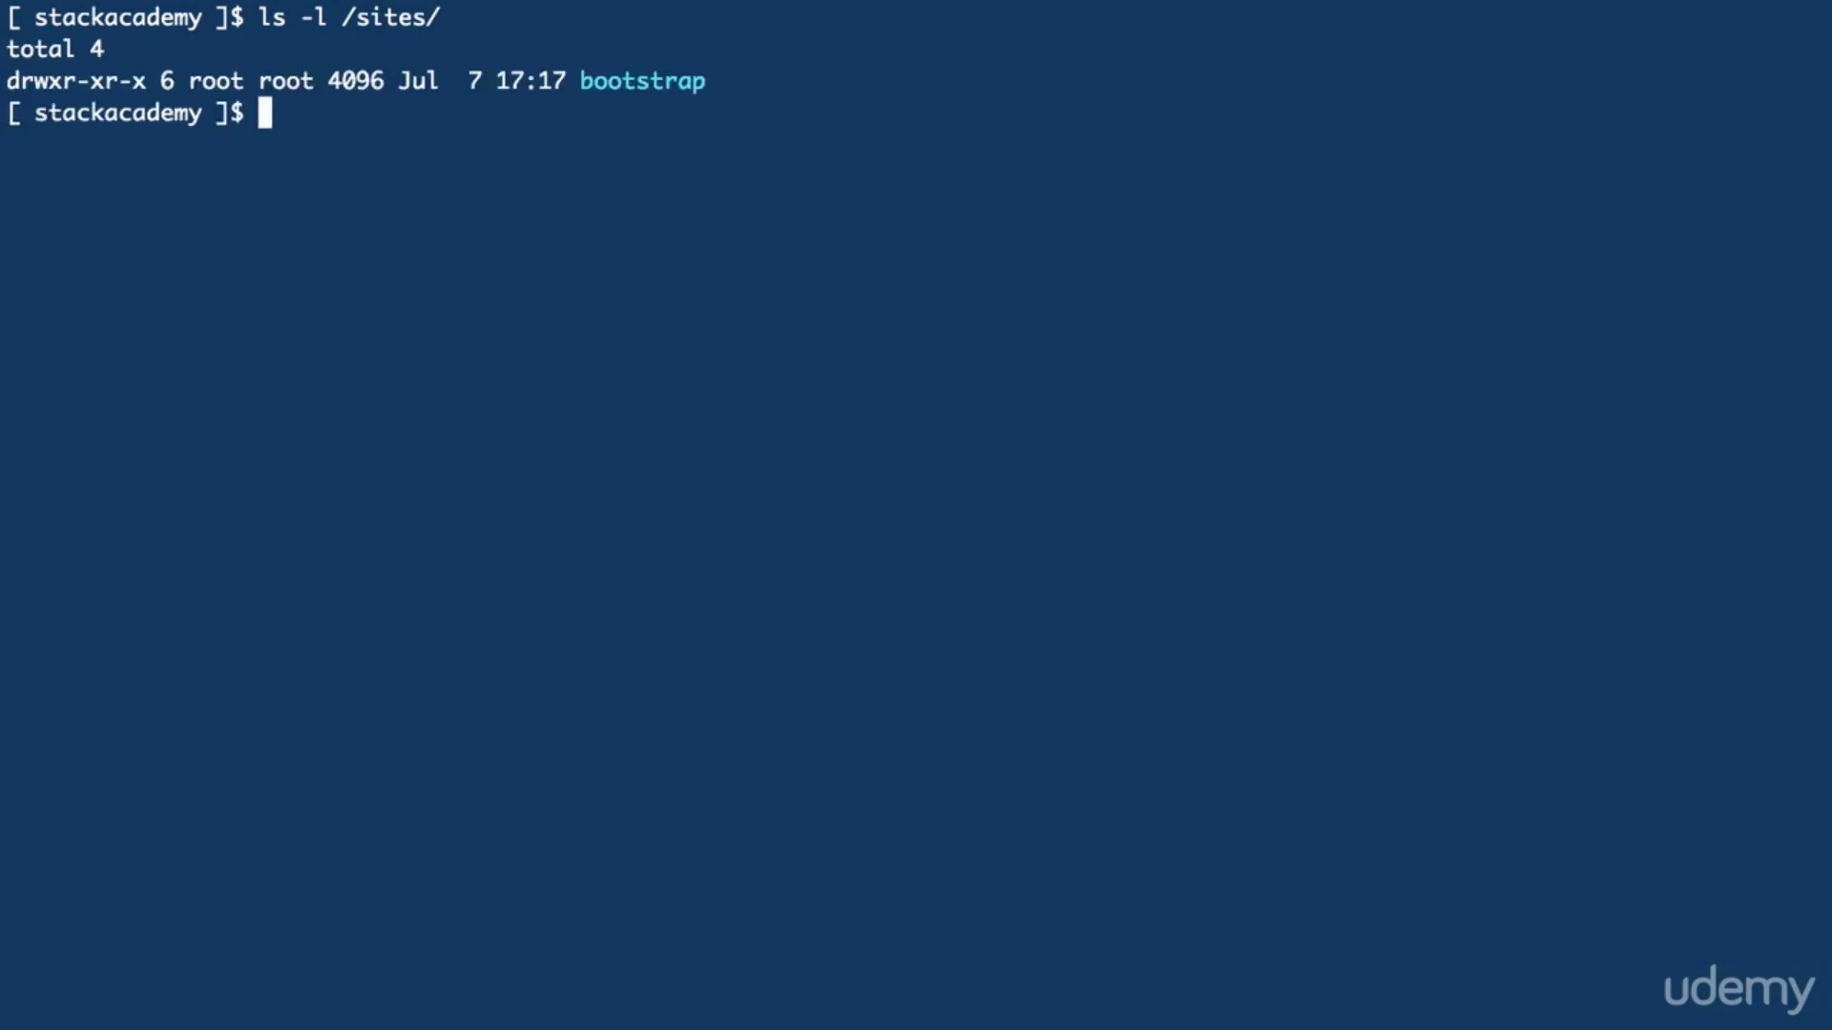
List the contents of /sites/ and /sites/bootstrap in Terminal
key(Up)
text(bo)
key(Tab)
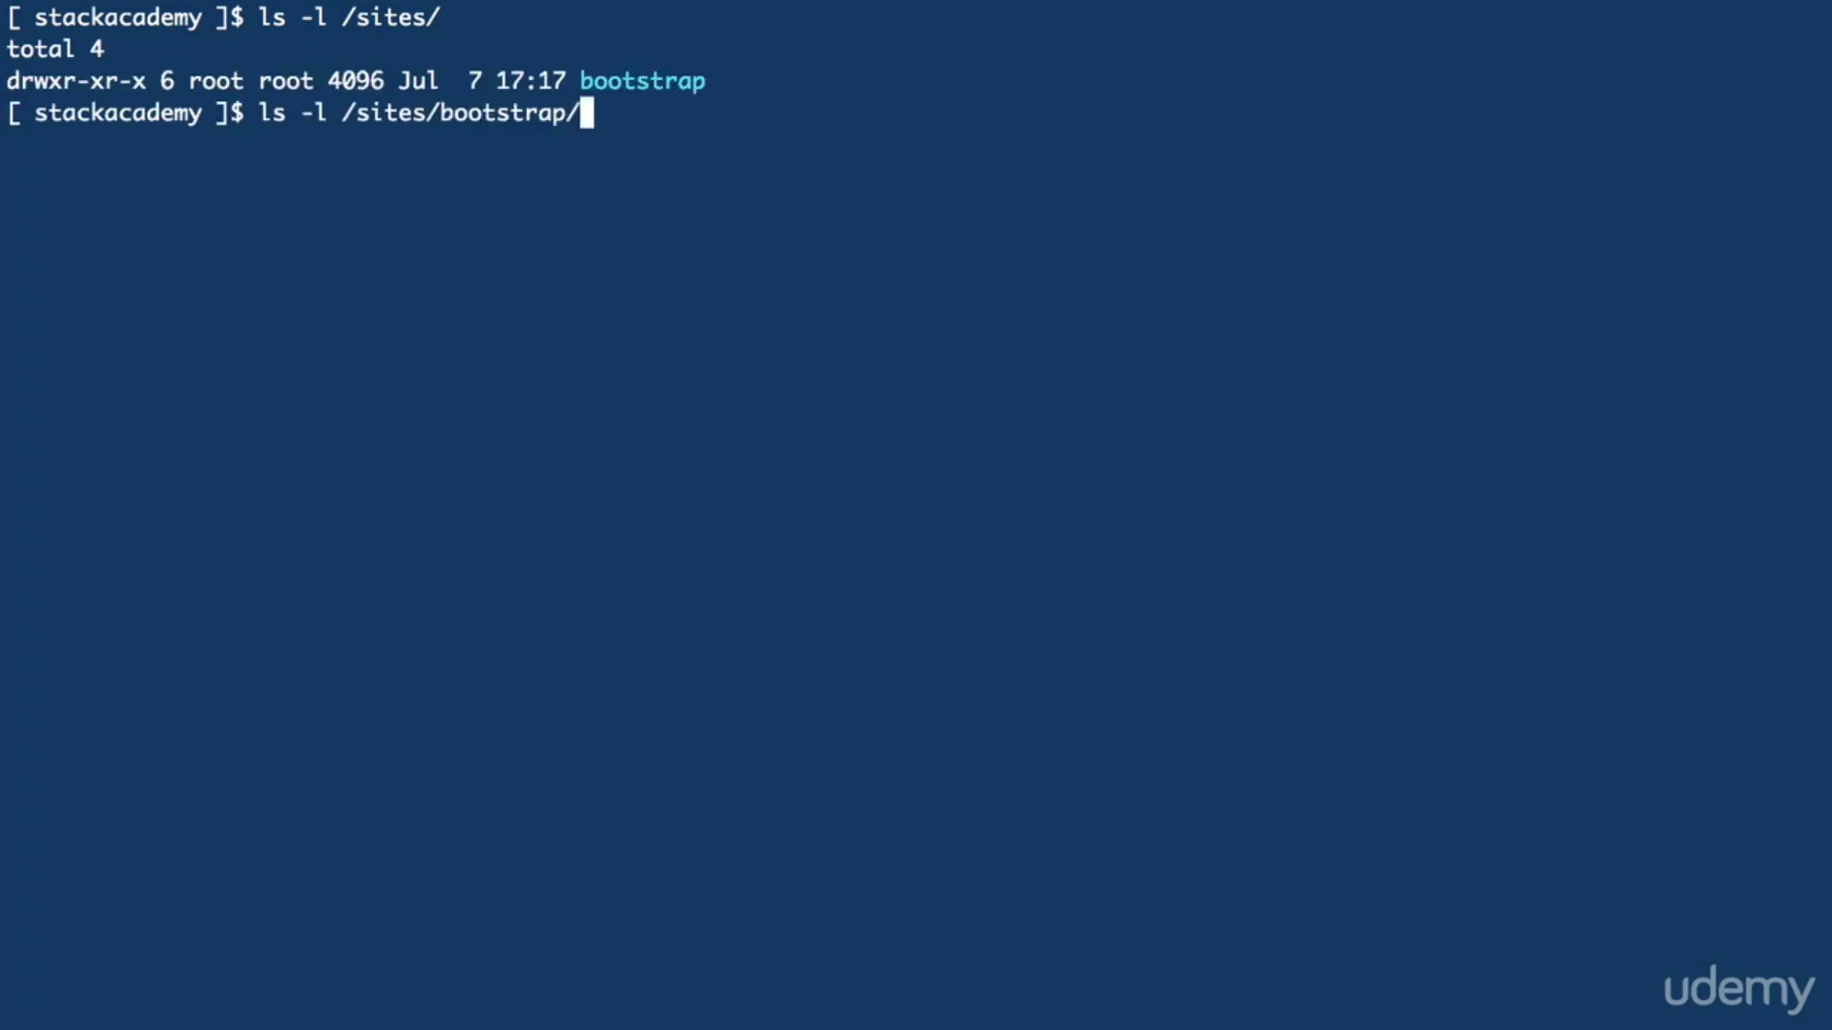
key(Return)
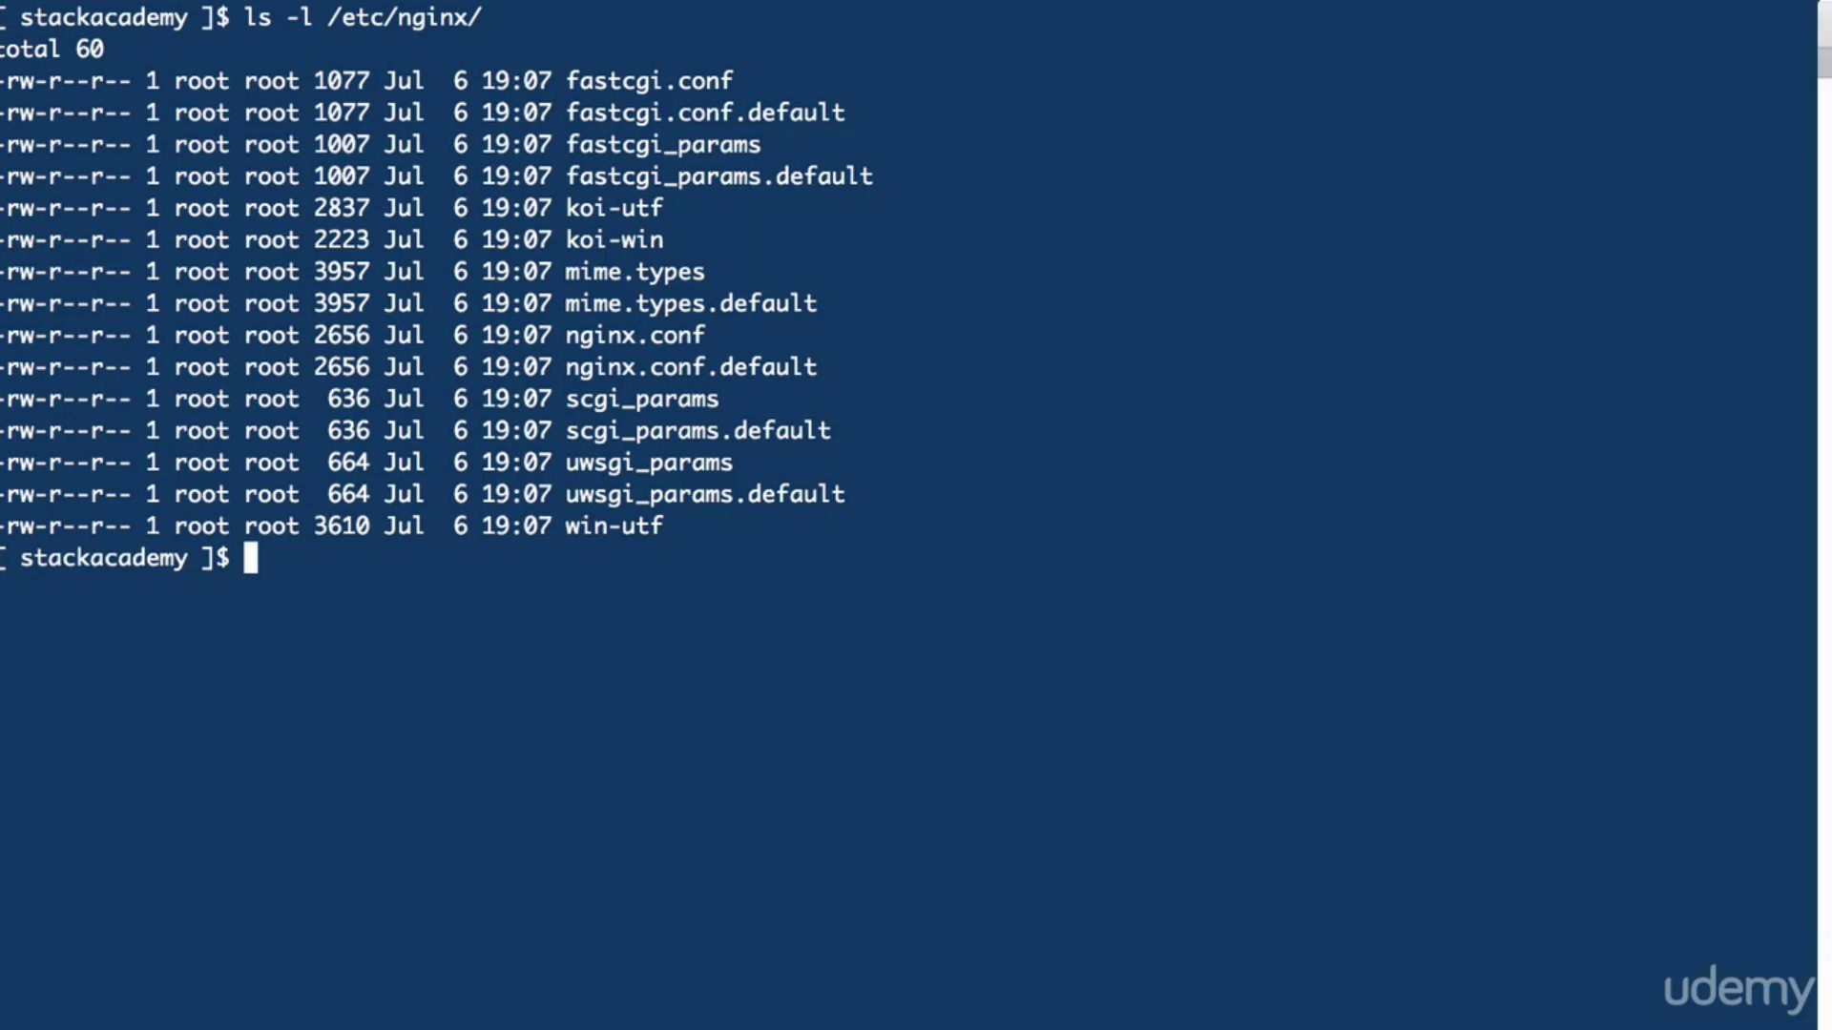
View the nginx welcome page in Safari, then bring up nginx.conf in Sublime Text
key(ctrl+Right)
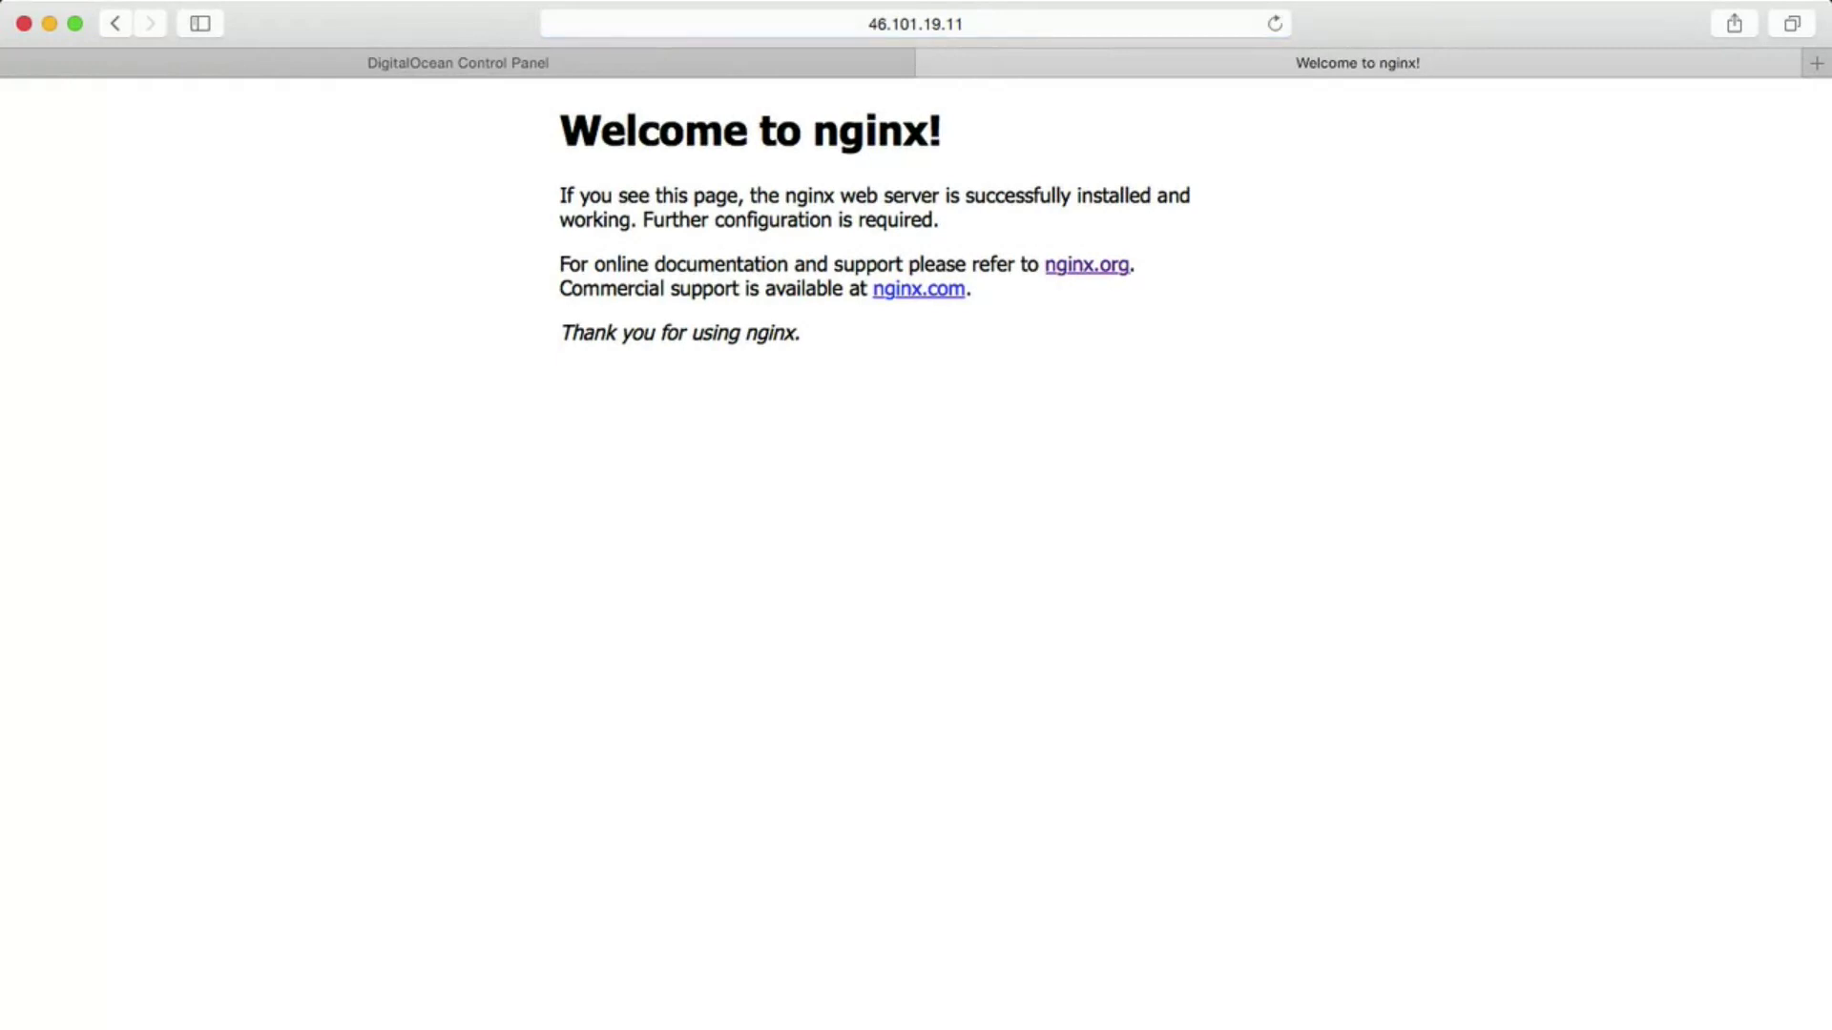
key(ctrl+Right)
Delete all the http block's settings, leaving it empty
mouse_move(142, 553)
mouse_down()
mouse_move(85, 579)
mouse_move(101, 1024)
mouse_move(87, 1008)
mouse_up()
key(BackSpace)
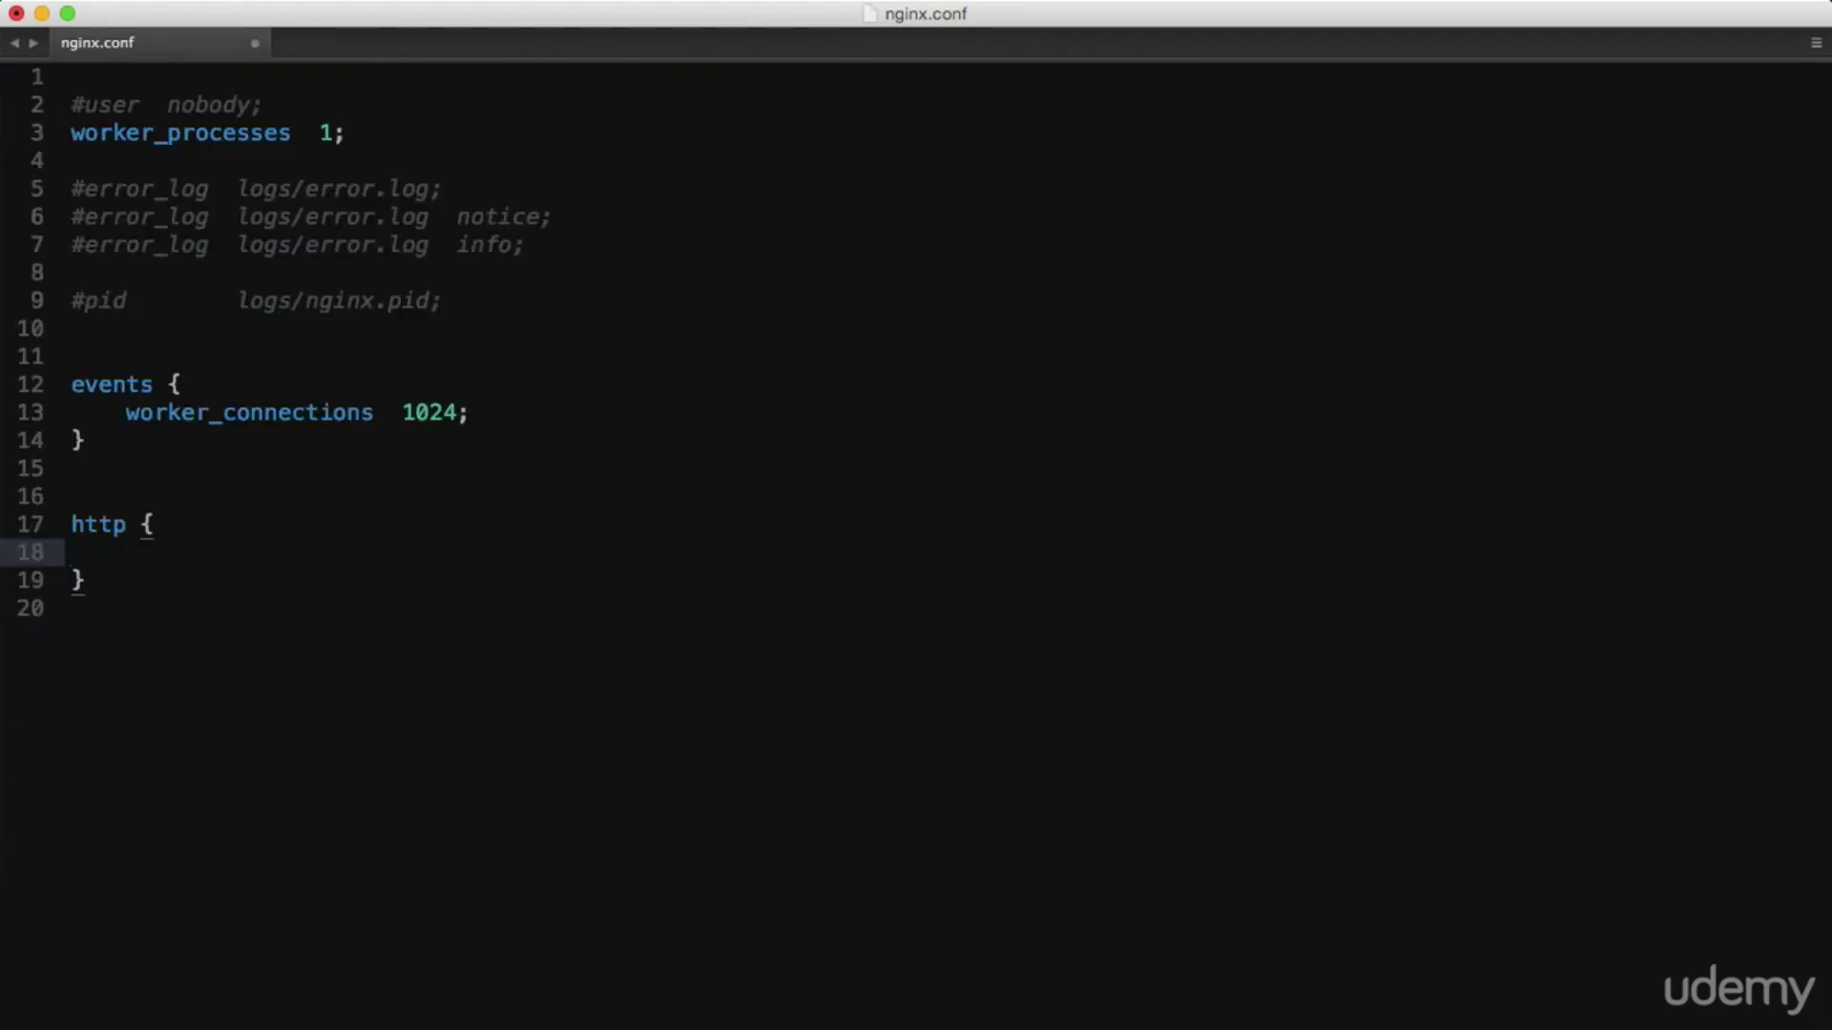
key(Return)
key(Return)
Remove the error_log, pid, user, worker_processes and worker_connections lines, emptying events
key(Up)
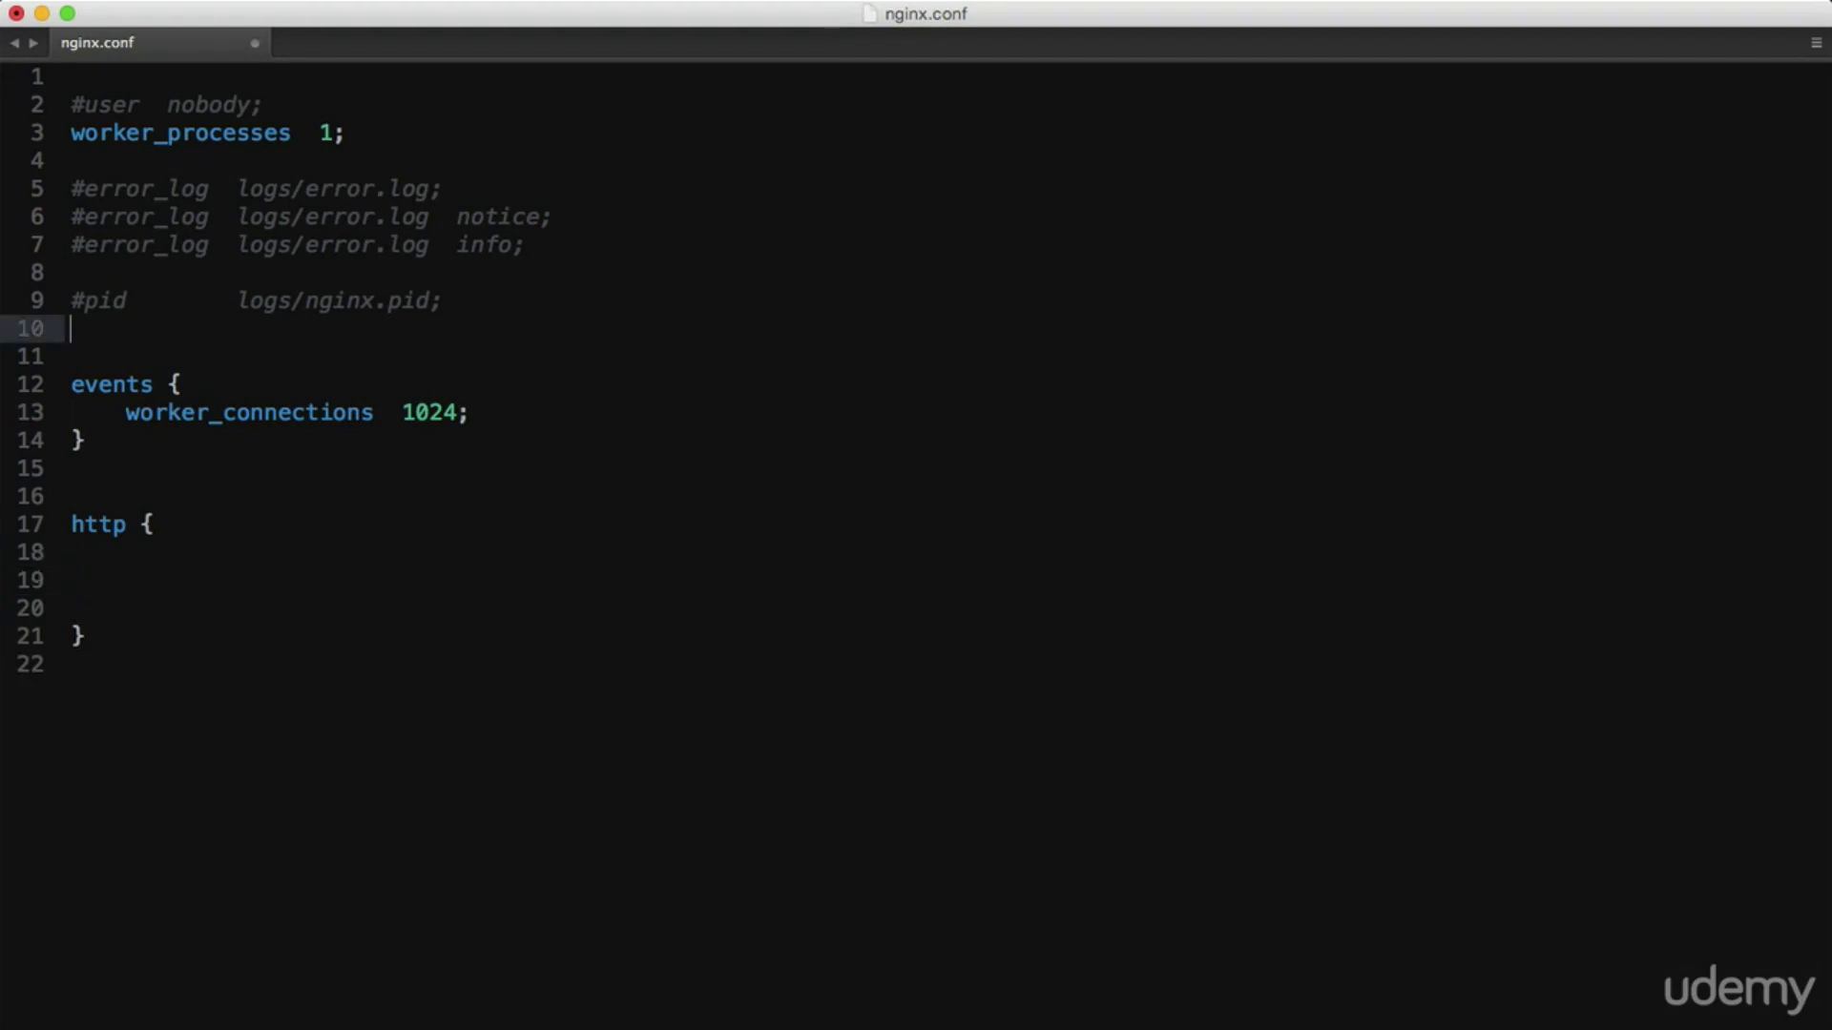
key(ctrl+shift+k)
key(ctrl+shift+k)
key(ctrl+shift+k)
key(ctrl+shift+k)
key(ctrl+shift+k)
key(ctrl+shift+k)
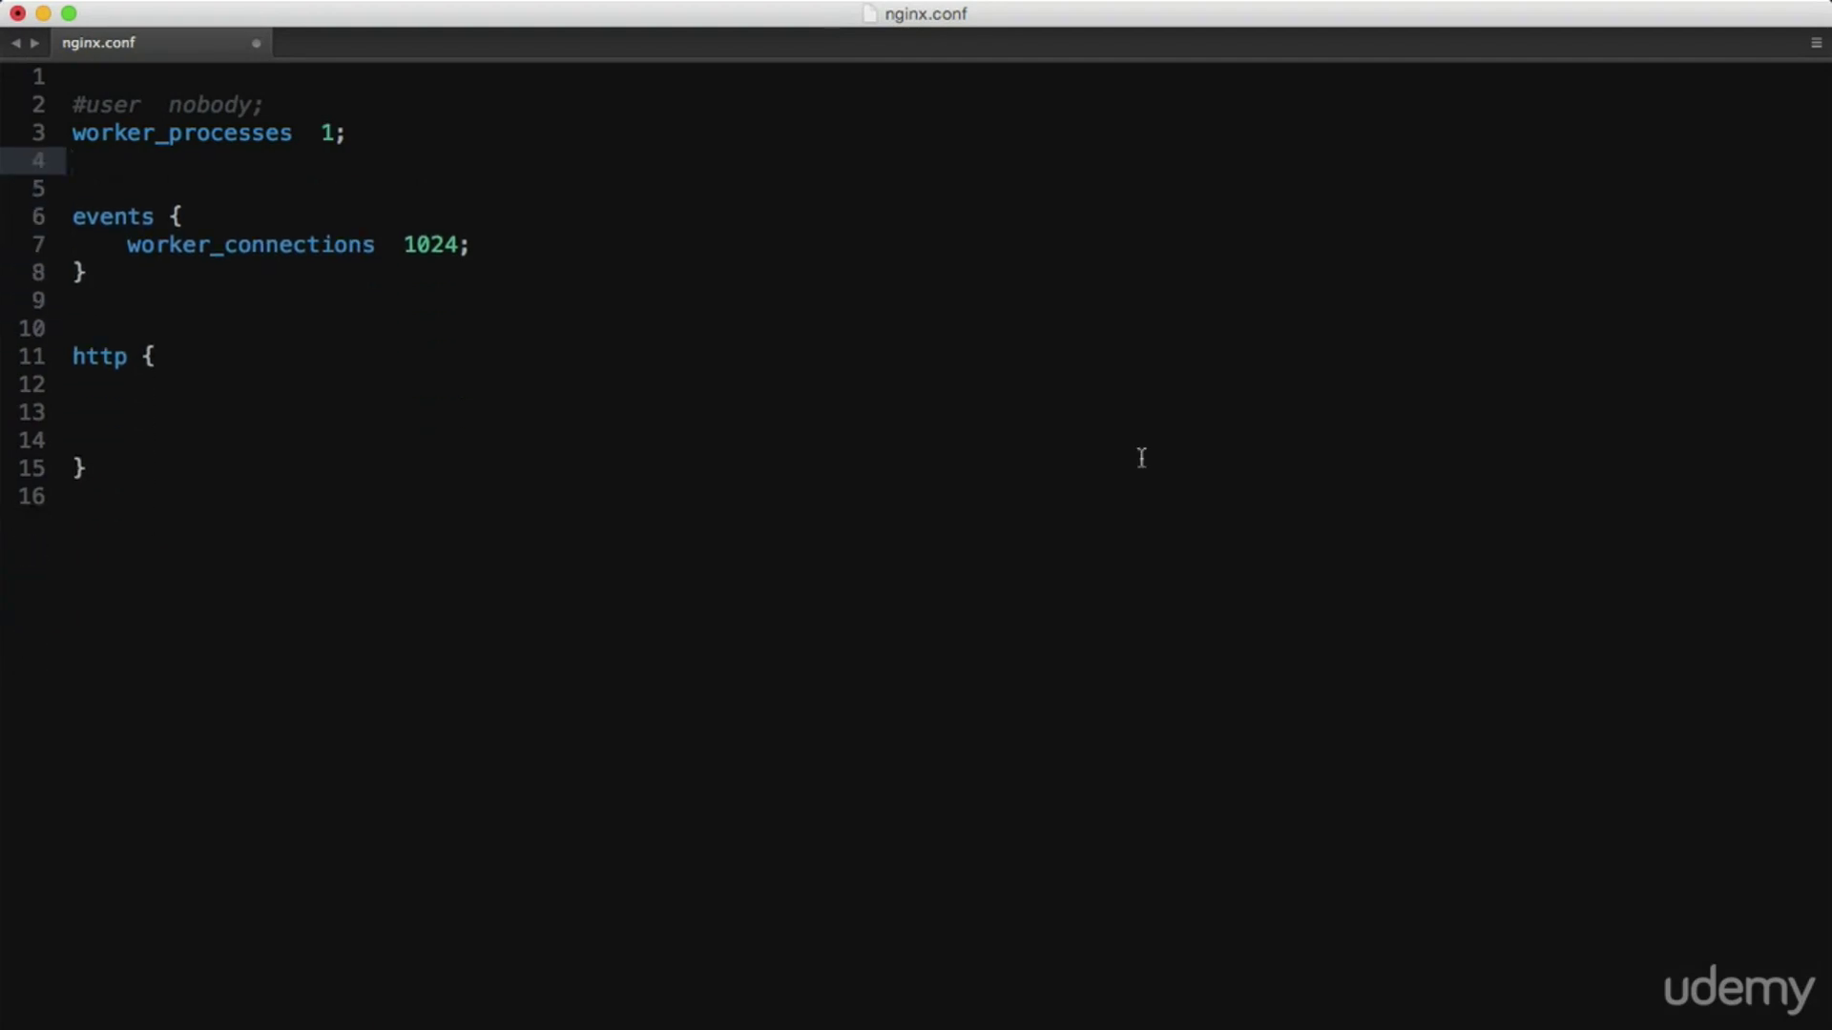
key(ctrl+shift+k)
key(ctrl+shift+k)
key(Up)
key(ctrl+shift+k)
key(ctrl+shift+k)
key(Down)
key(Down)
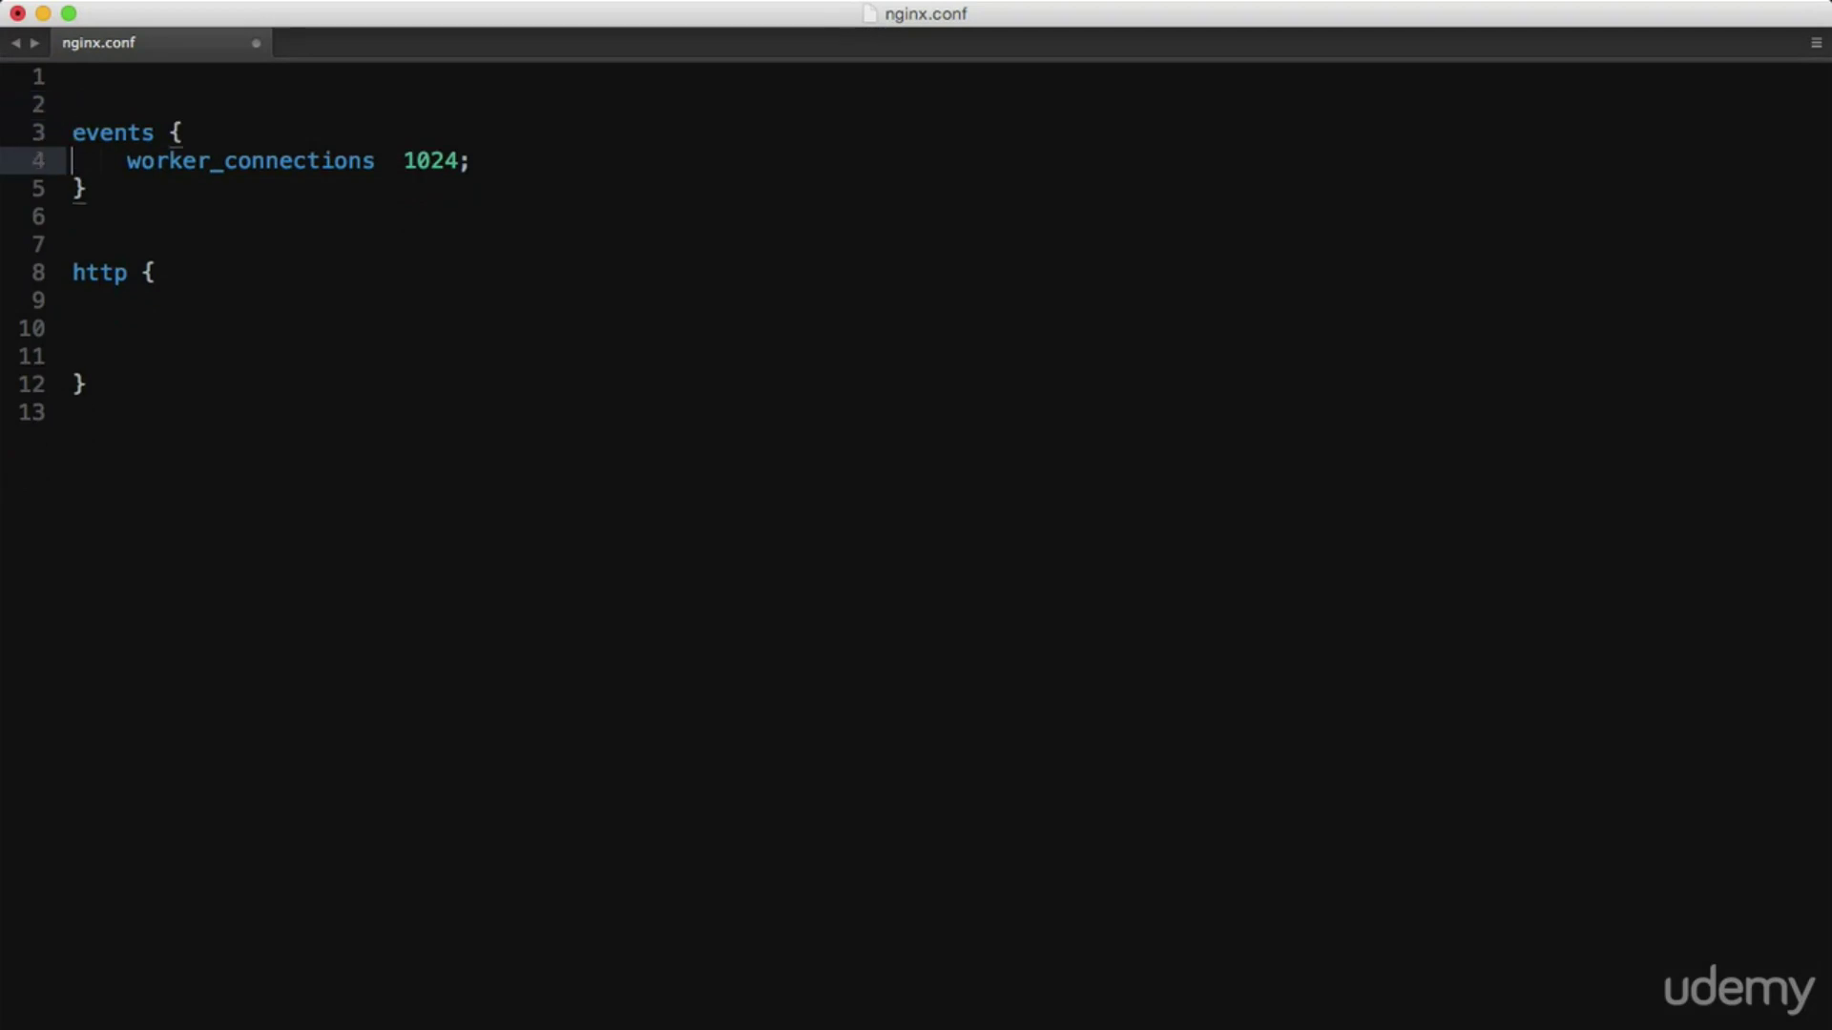
key(ctrl+k)
key(Delete)
key(BackSpace)
key(Down)
key(Down)
key(Down)
key(Down)
key(Down)
key(Tab)
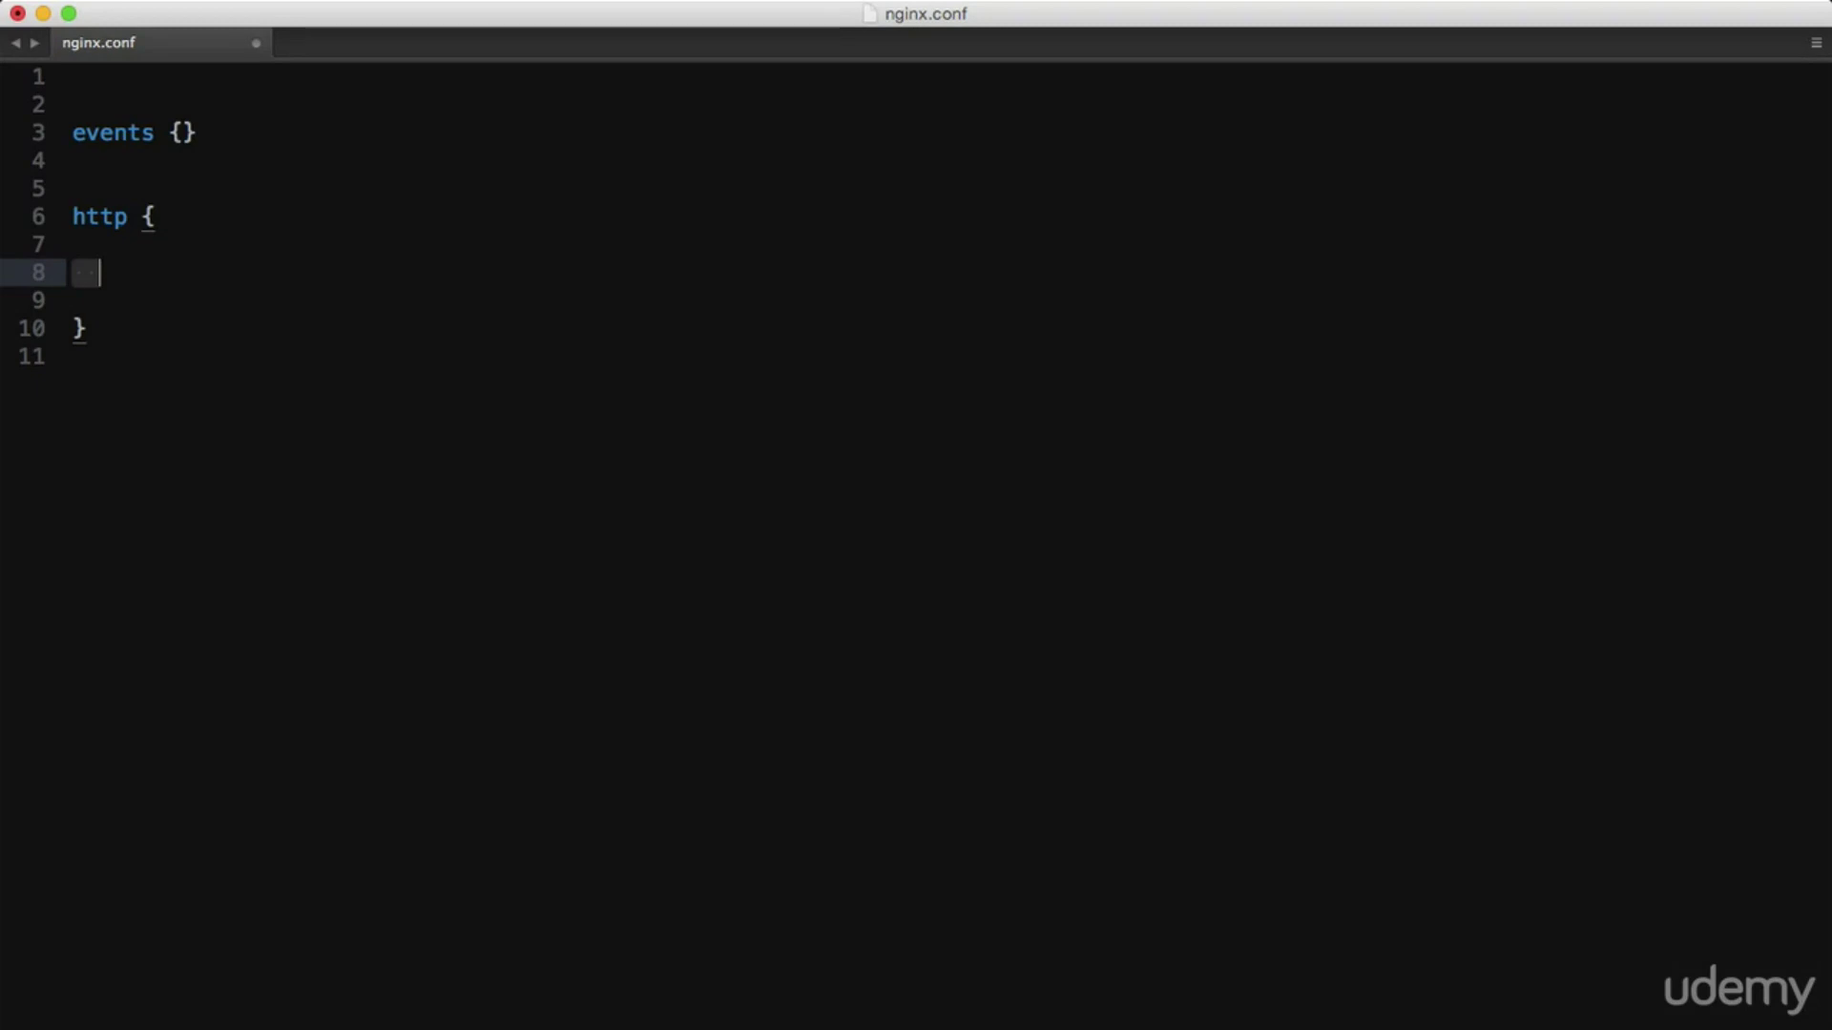
text(server {)
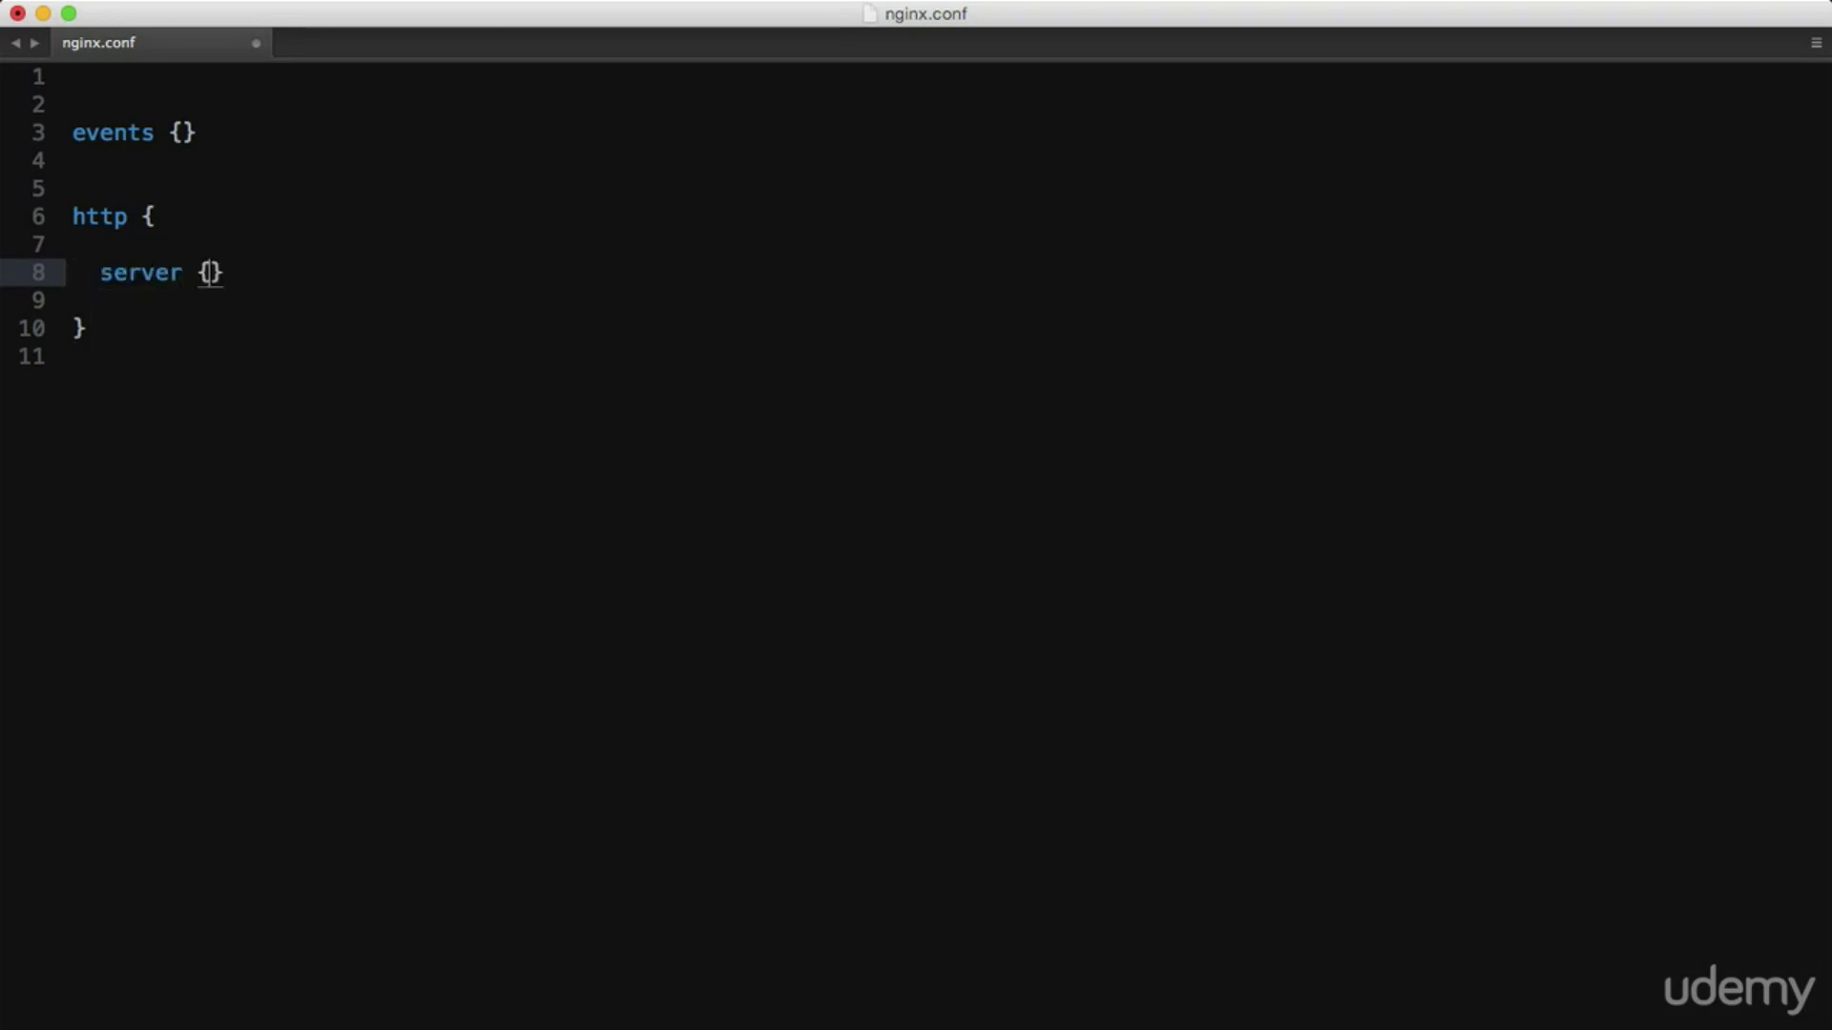
Write a server block in http with listen 80; and a server_name line
key(Return)
key(Return)
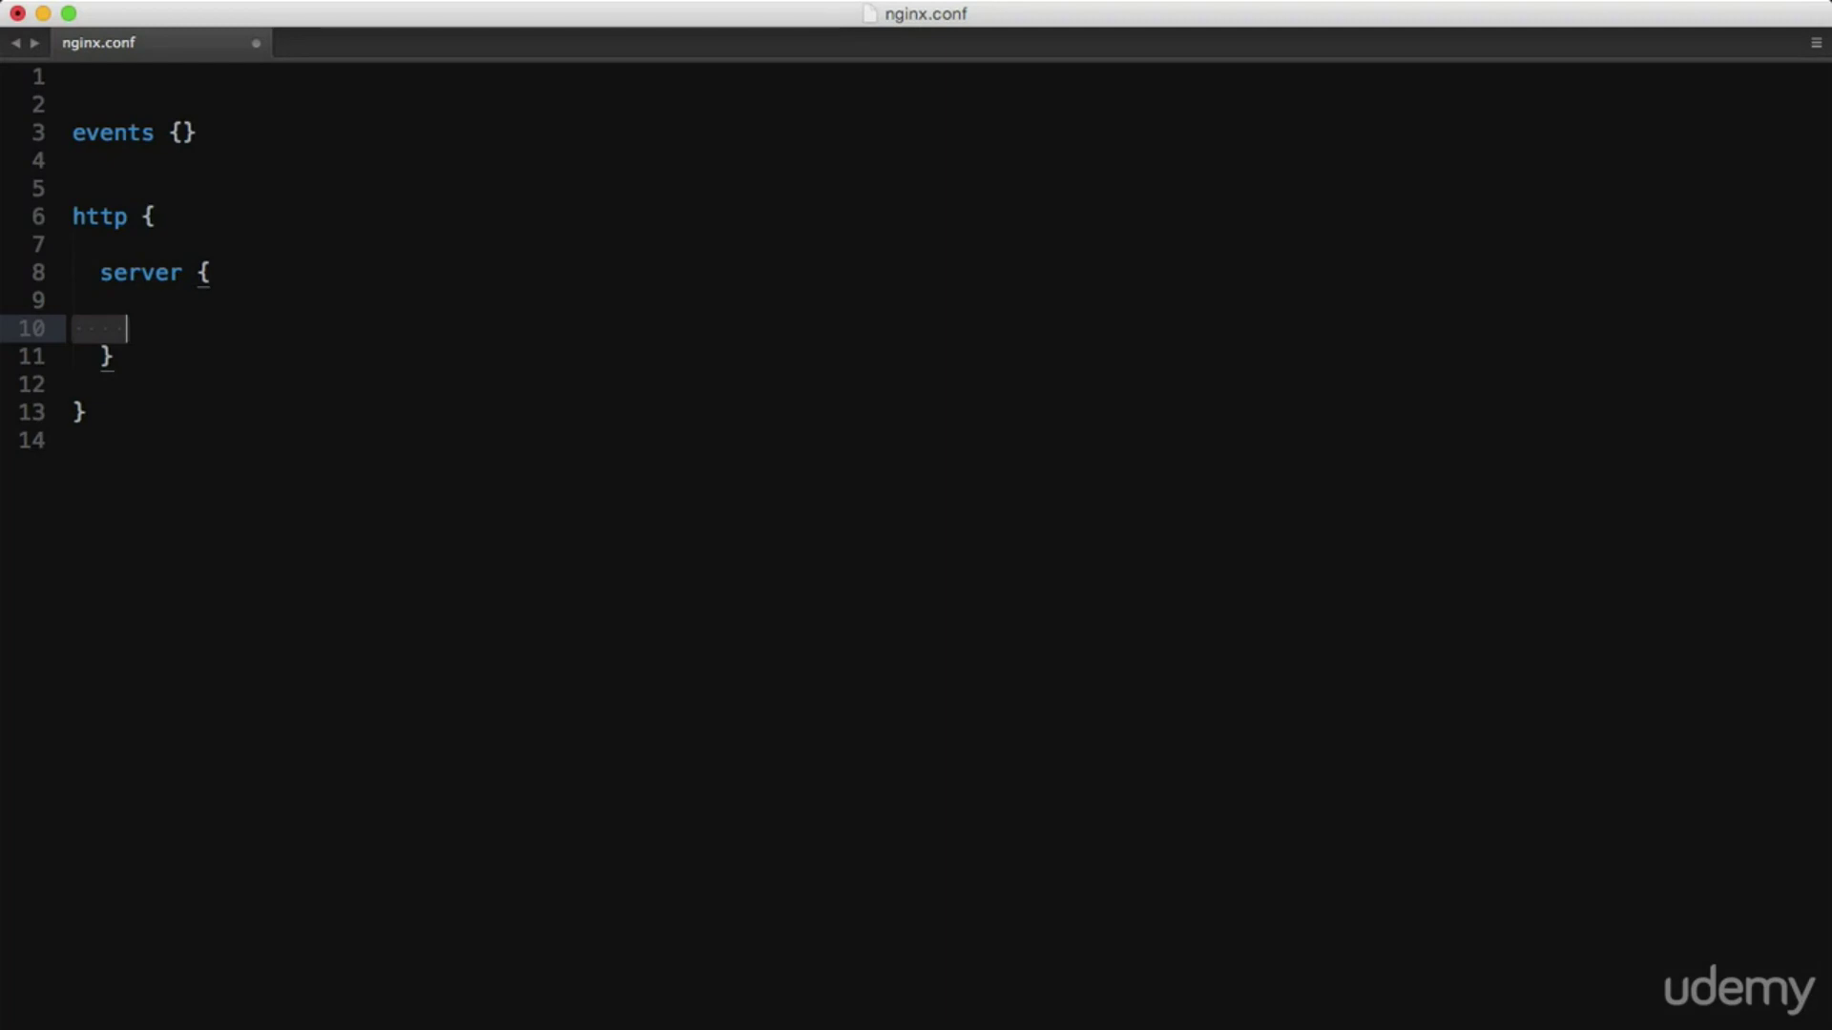
text(lis)
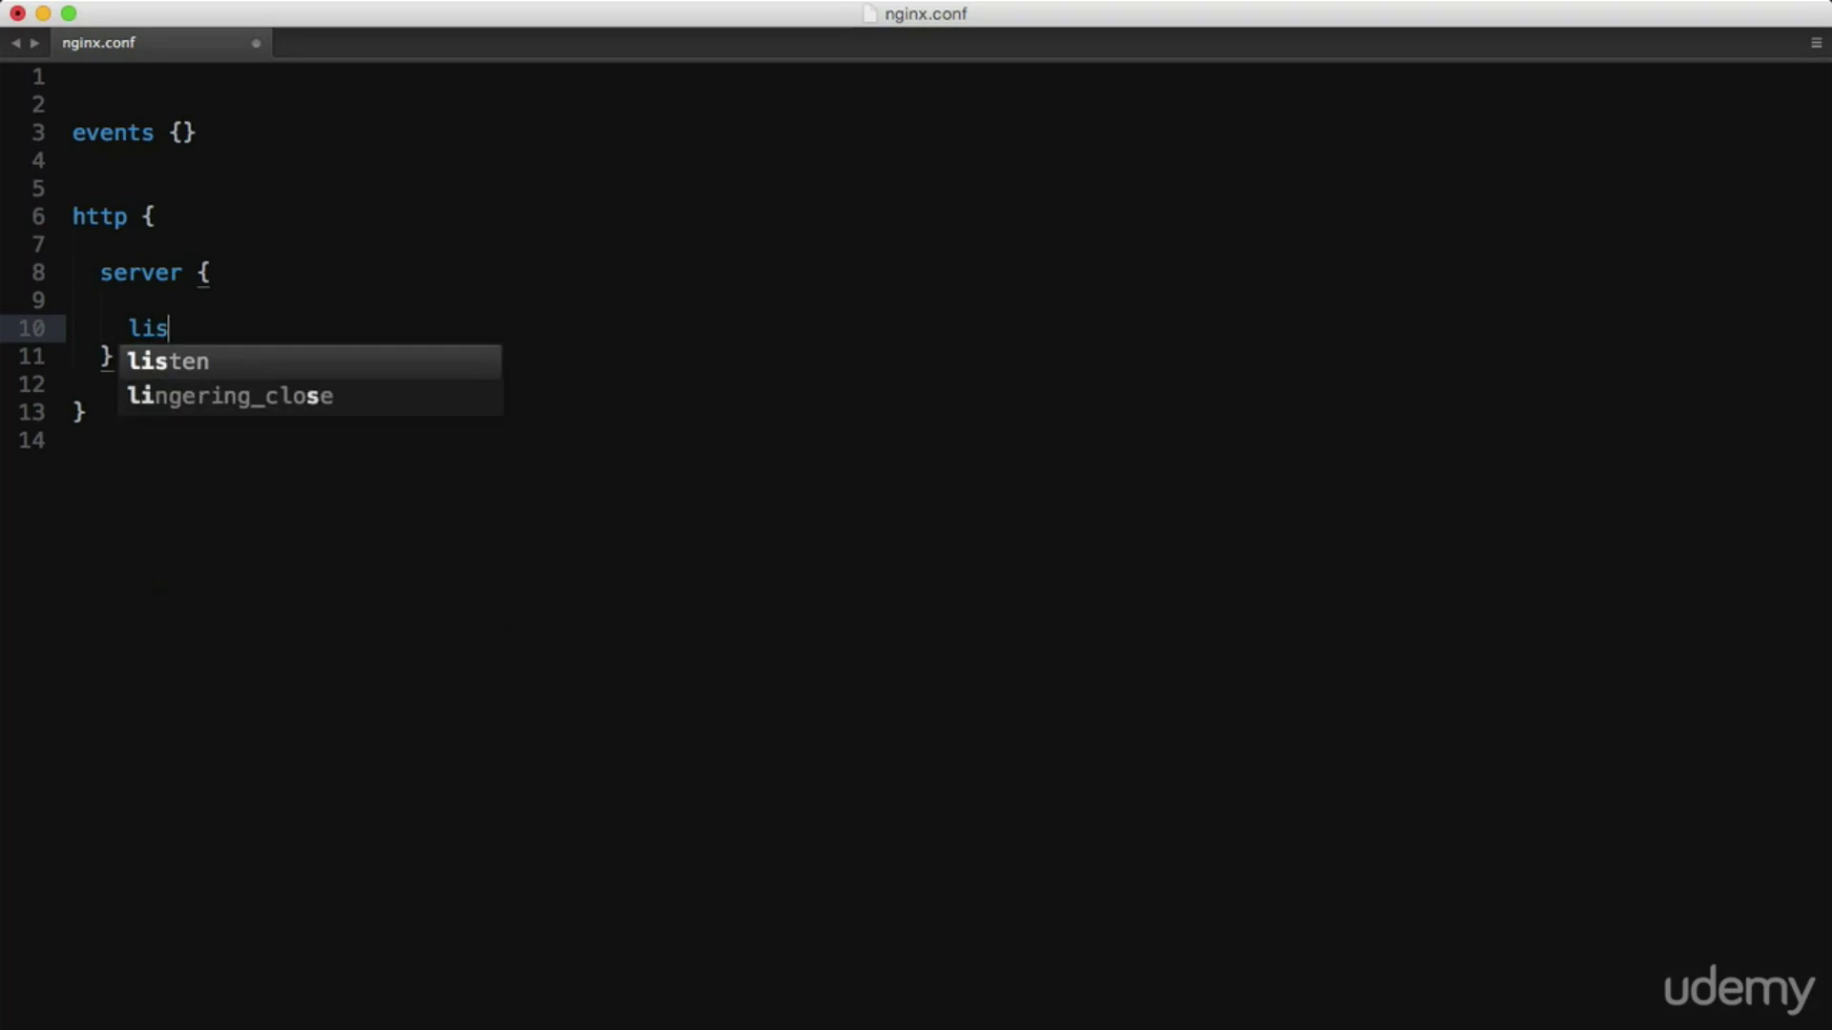
text(ten 80;)
key(Return)
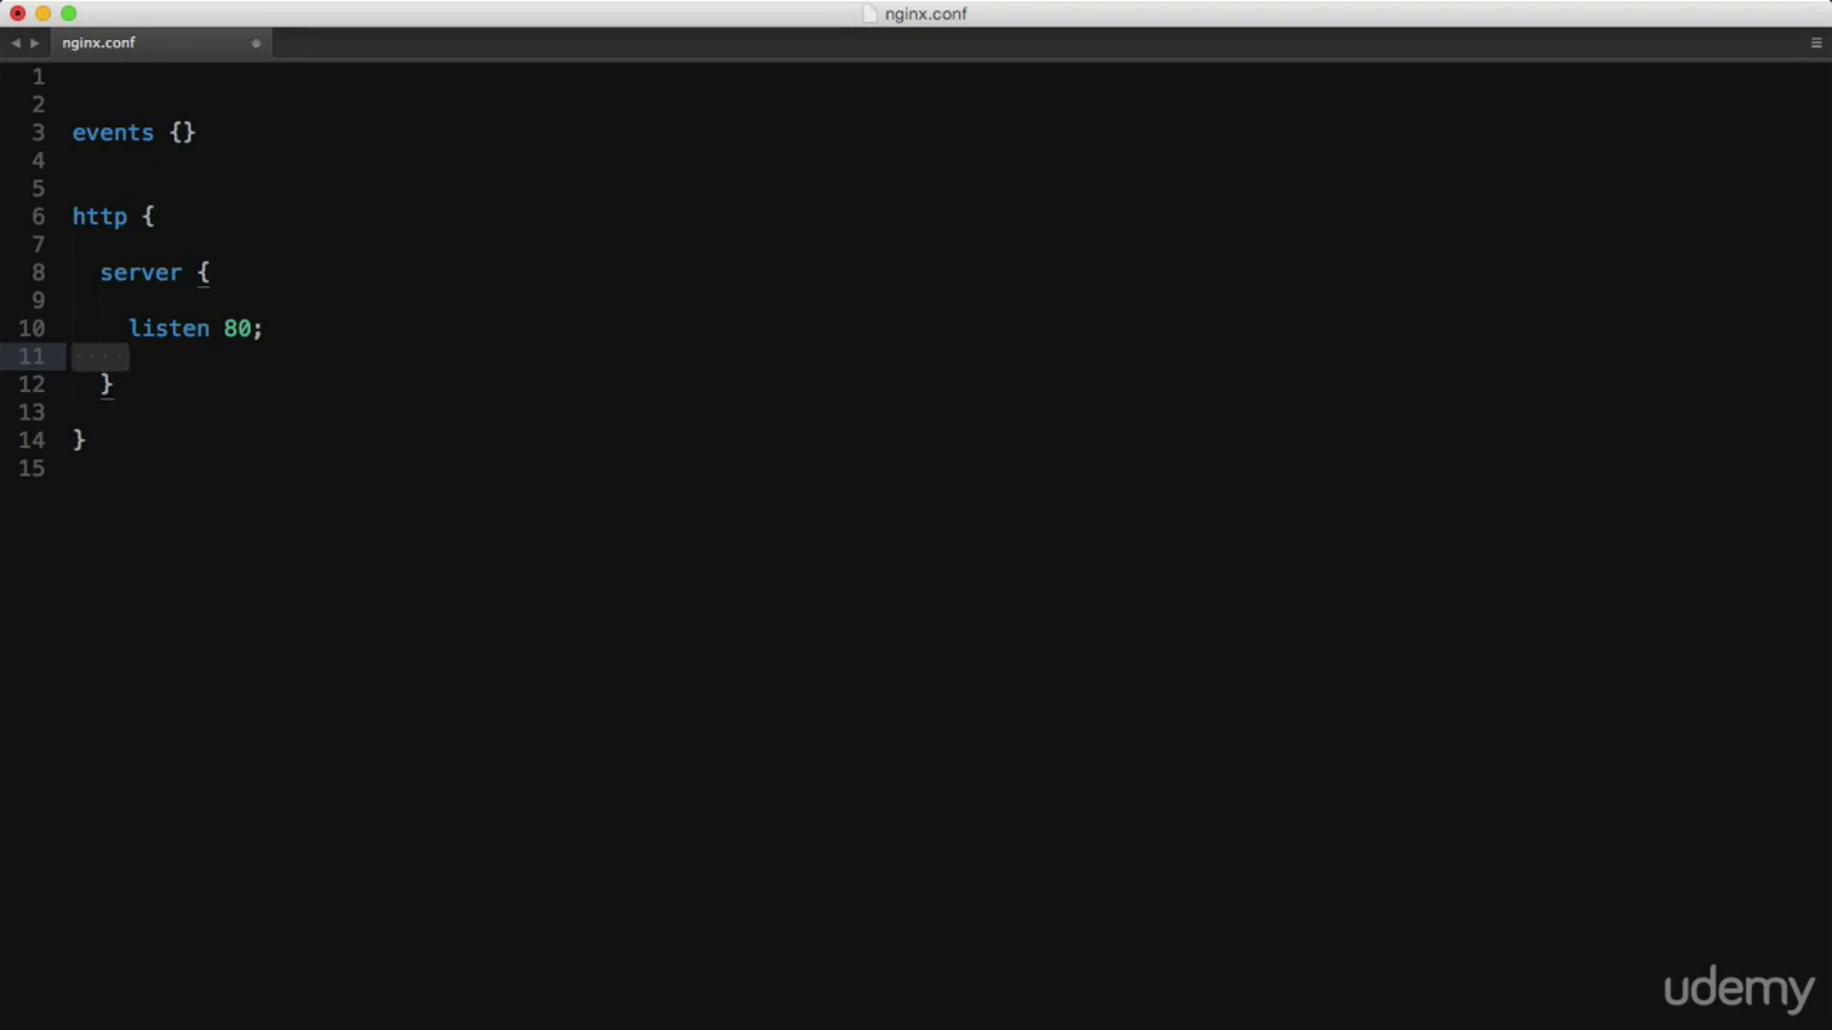
text(server)
key(Down)
key(Tab)
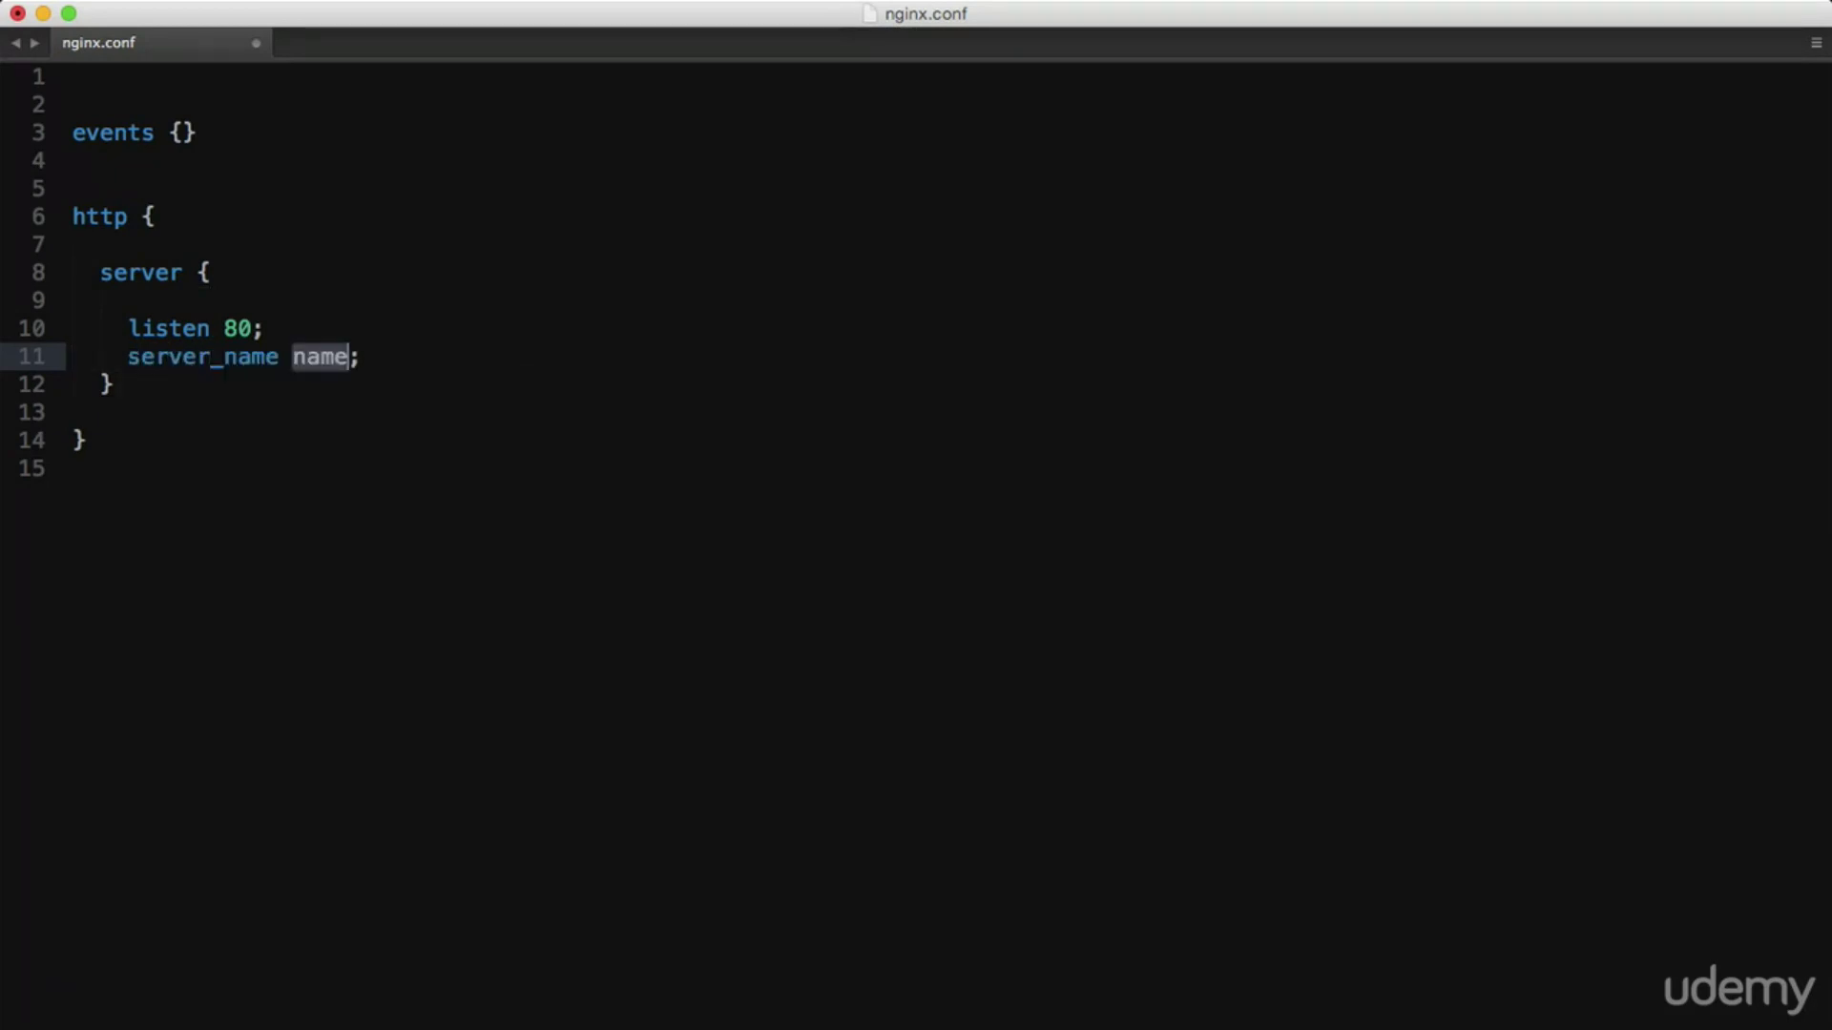
Copy the droplet IP 46.101.19.11 from the hosting control panel in Safari
key(ctrl+Right)
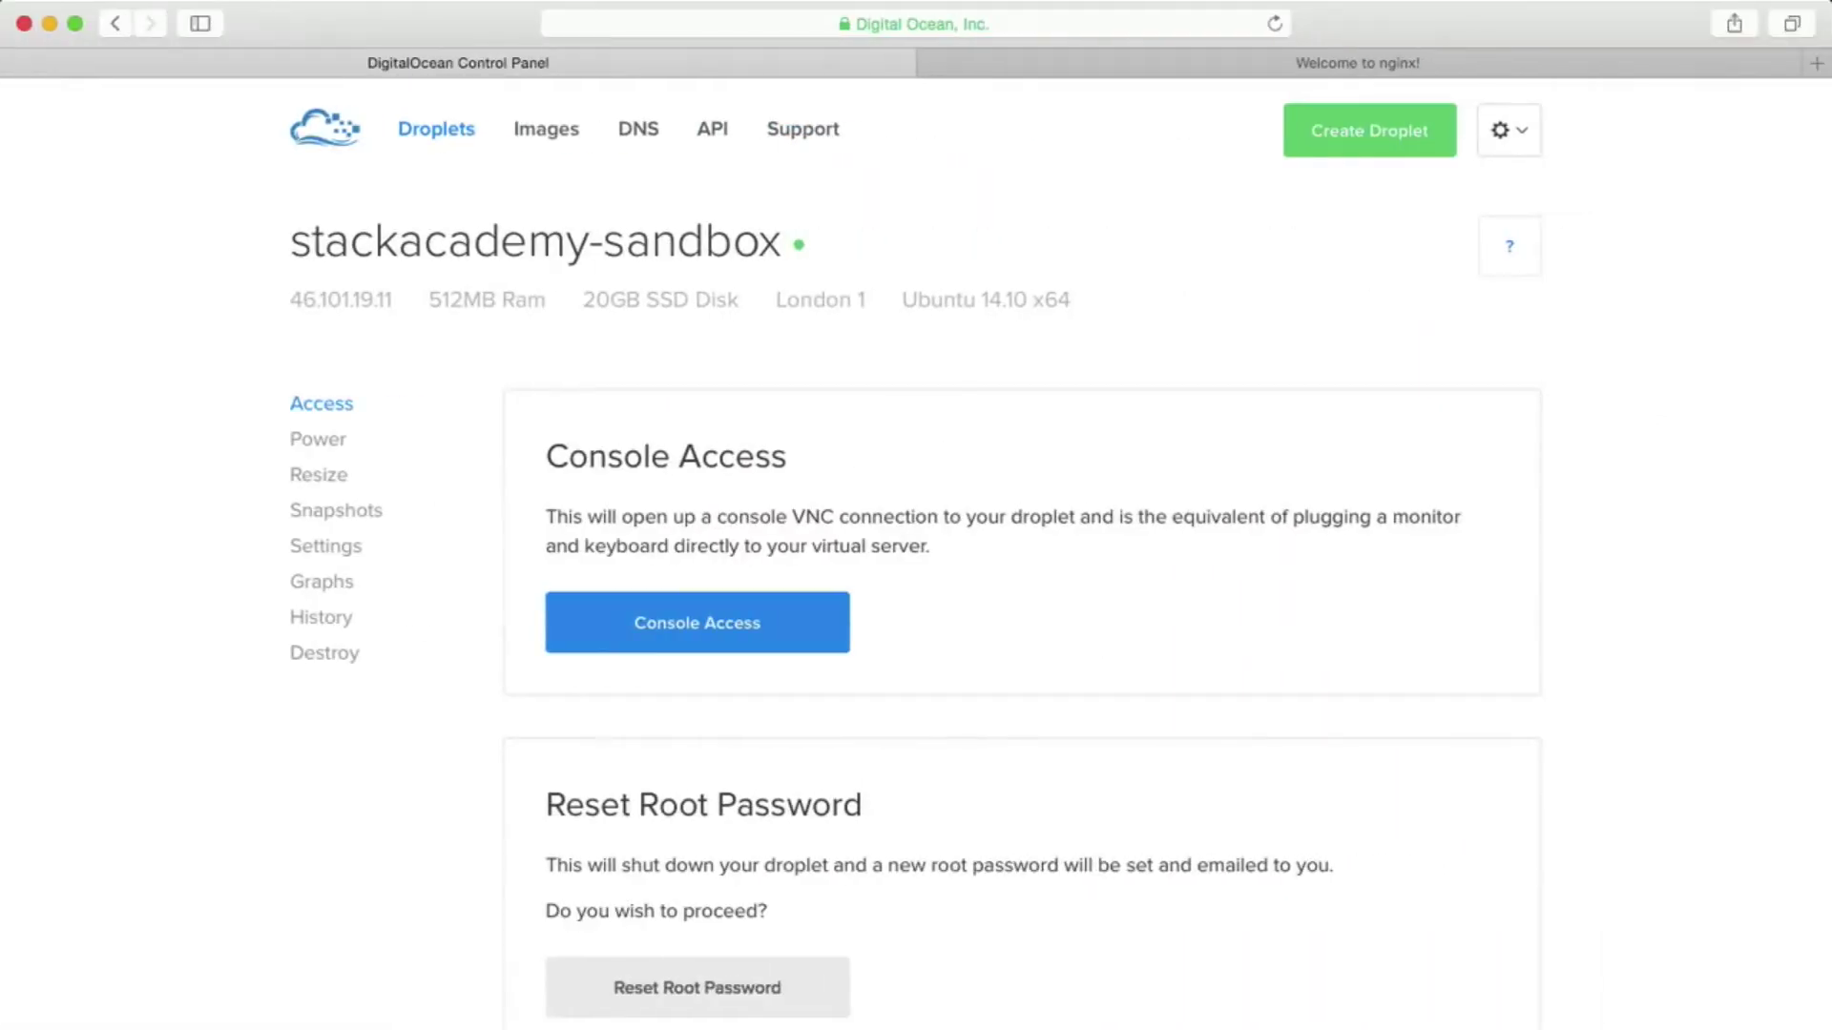
double_click(340, 298)
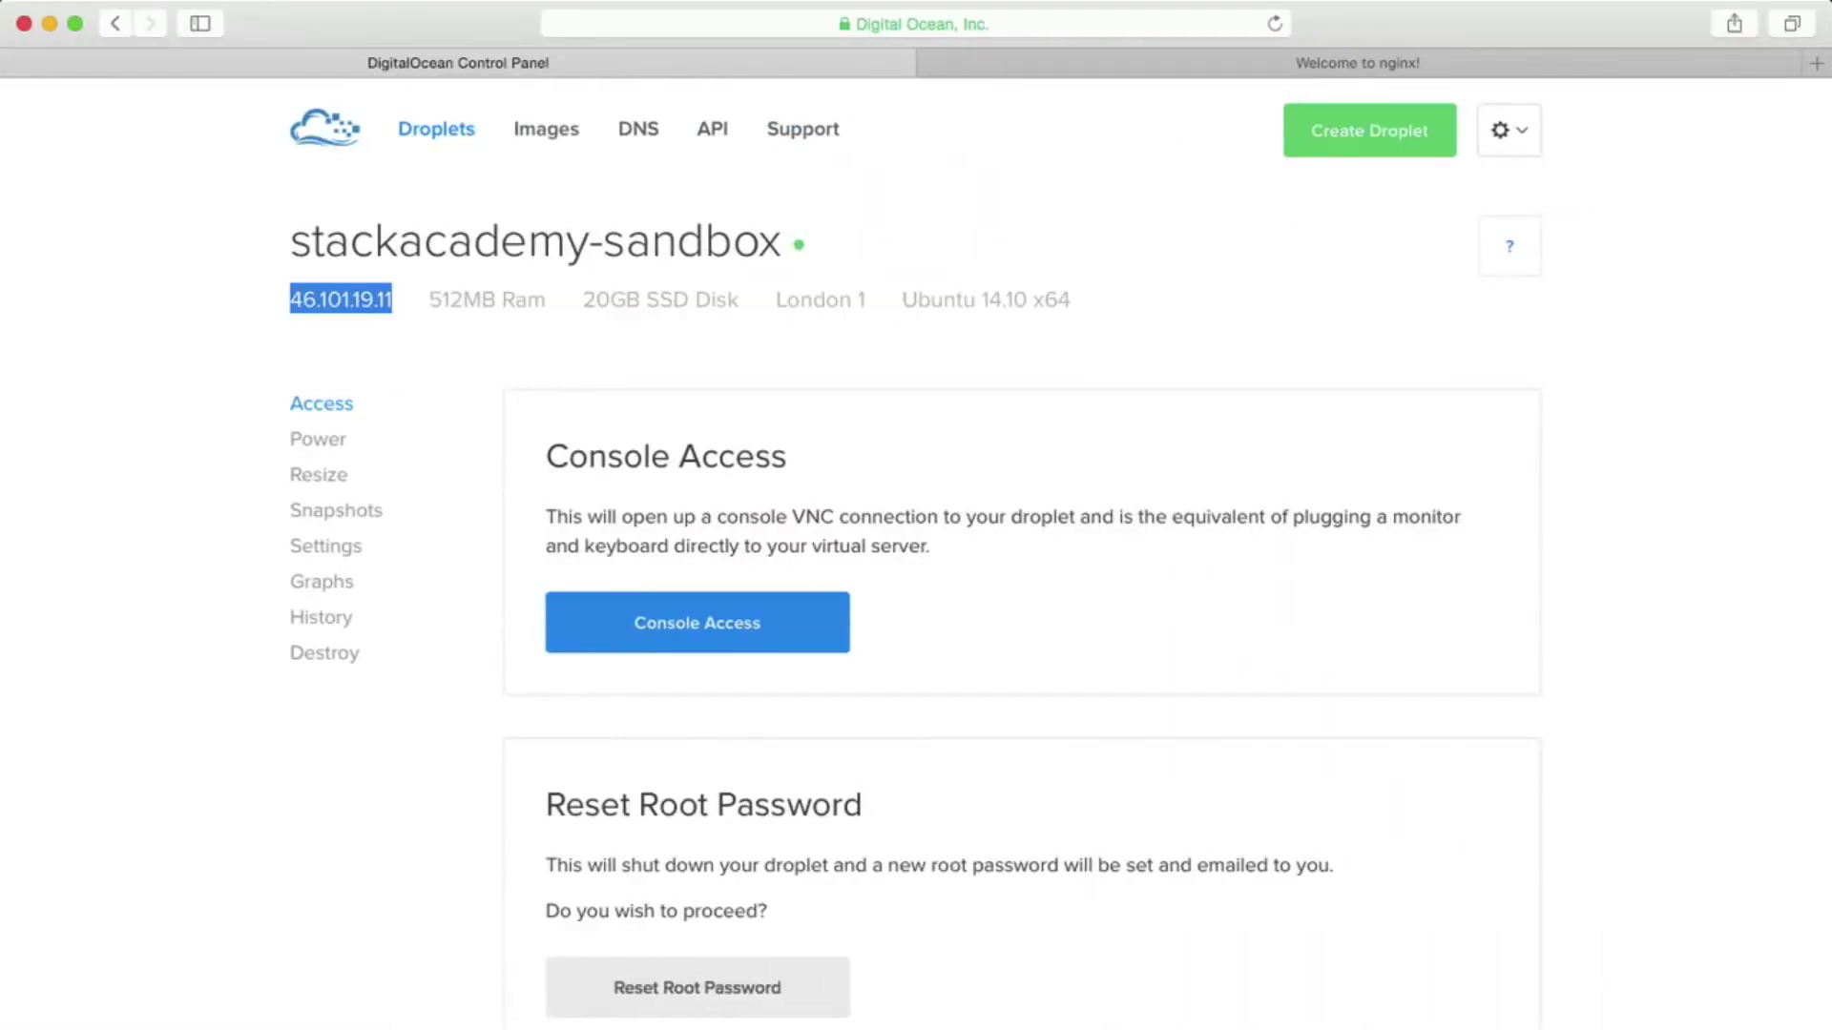
key(super+c)
Paste 46.101.19.11 as the server_name and start a new line for the root directive
key(ctrl+Left)
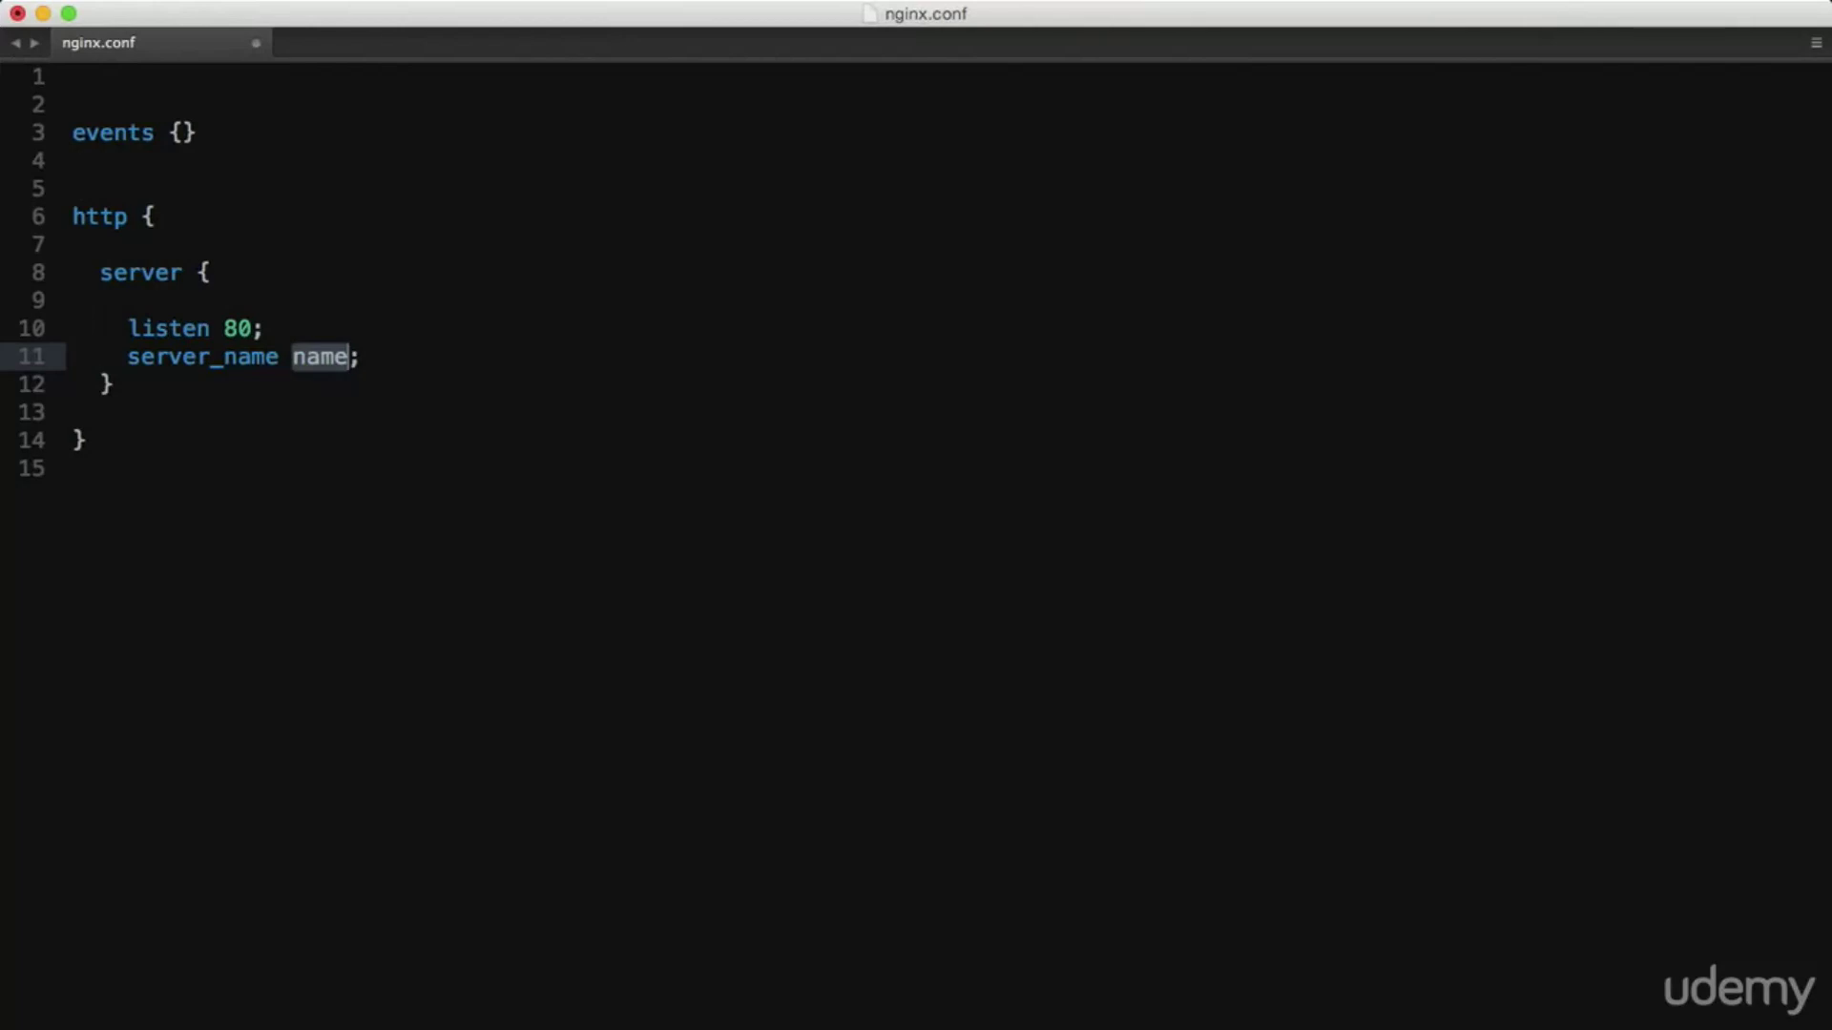
key(super+v)
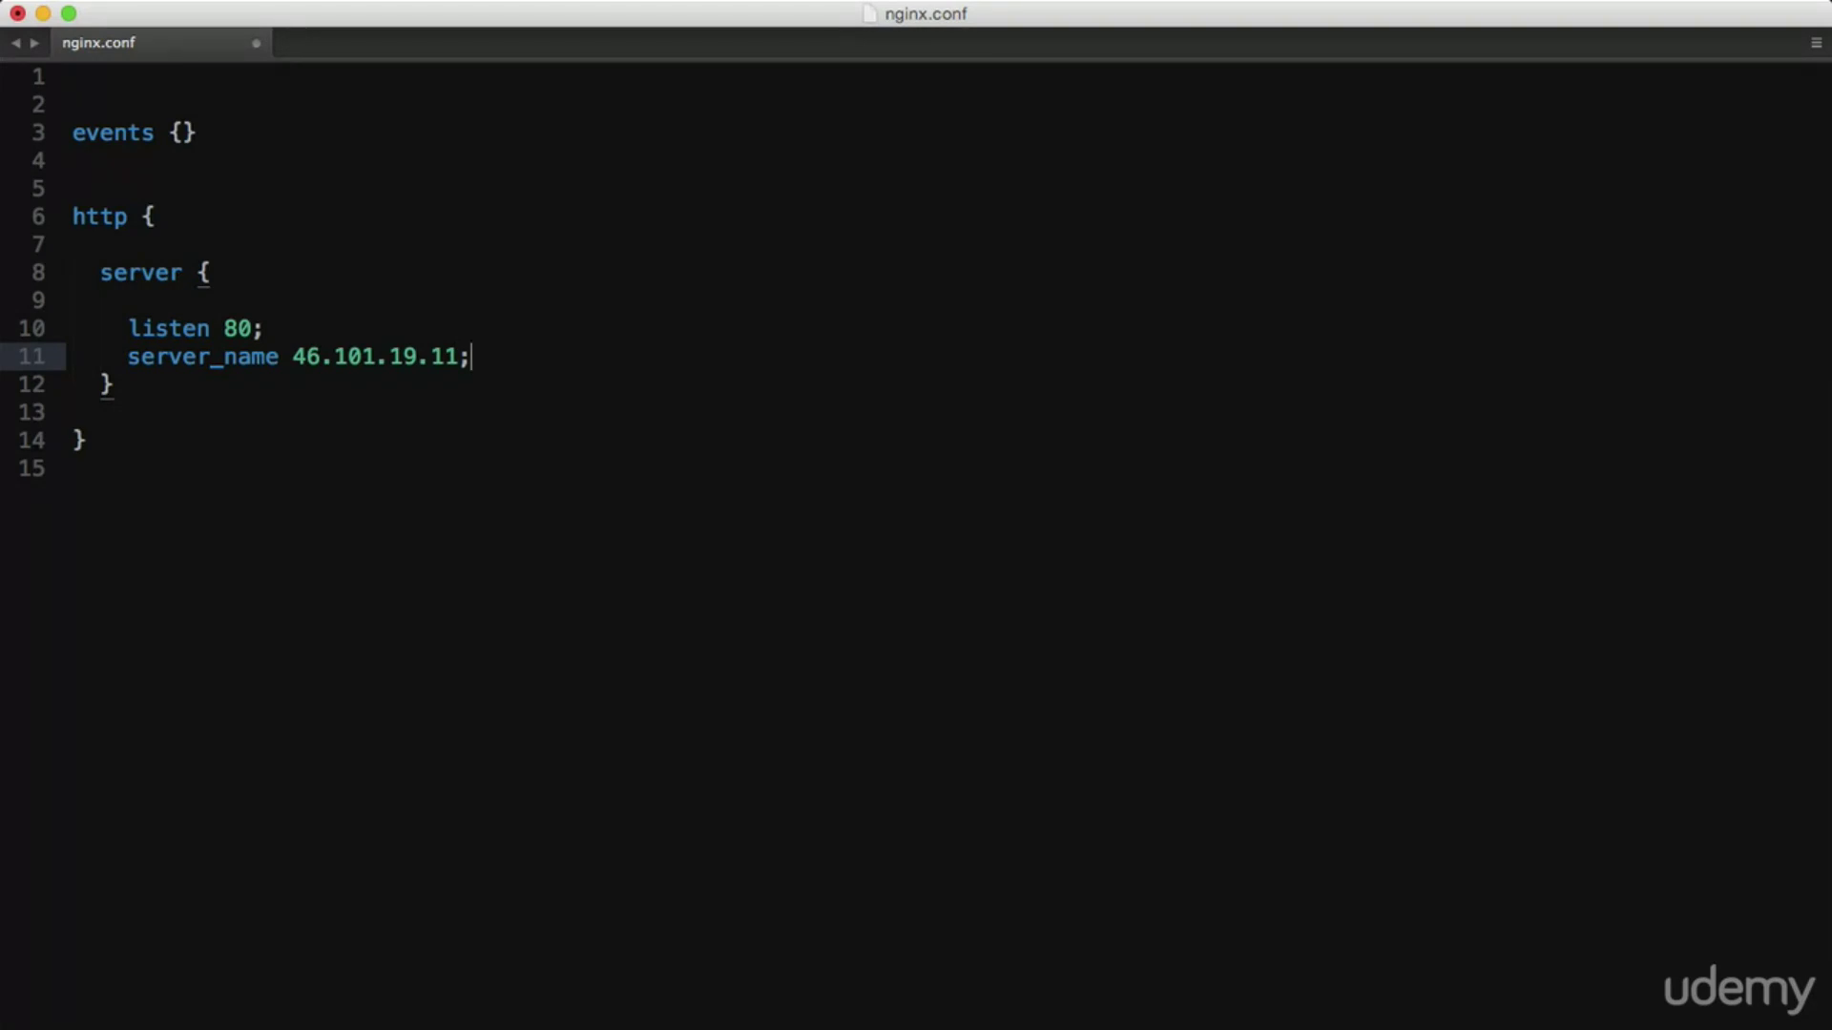
key(Return)
text(root)
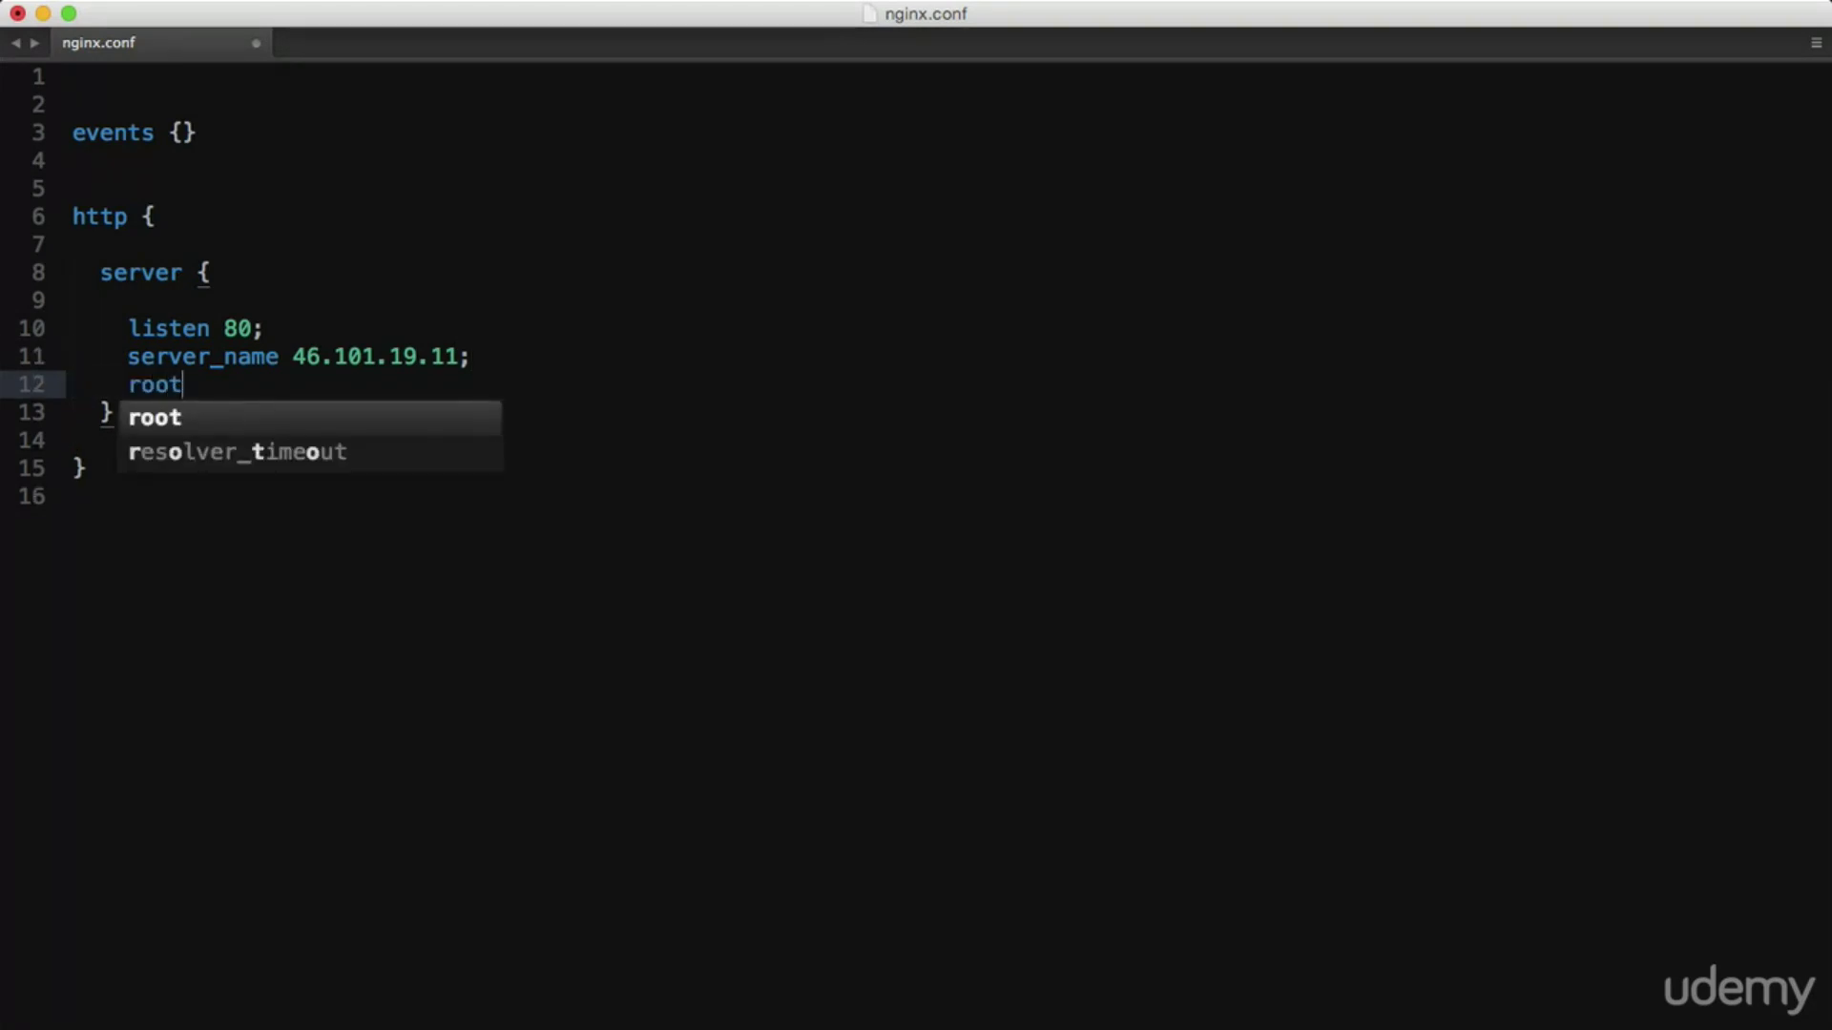
text( /sites/bootst)
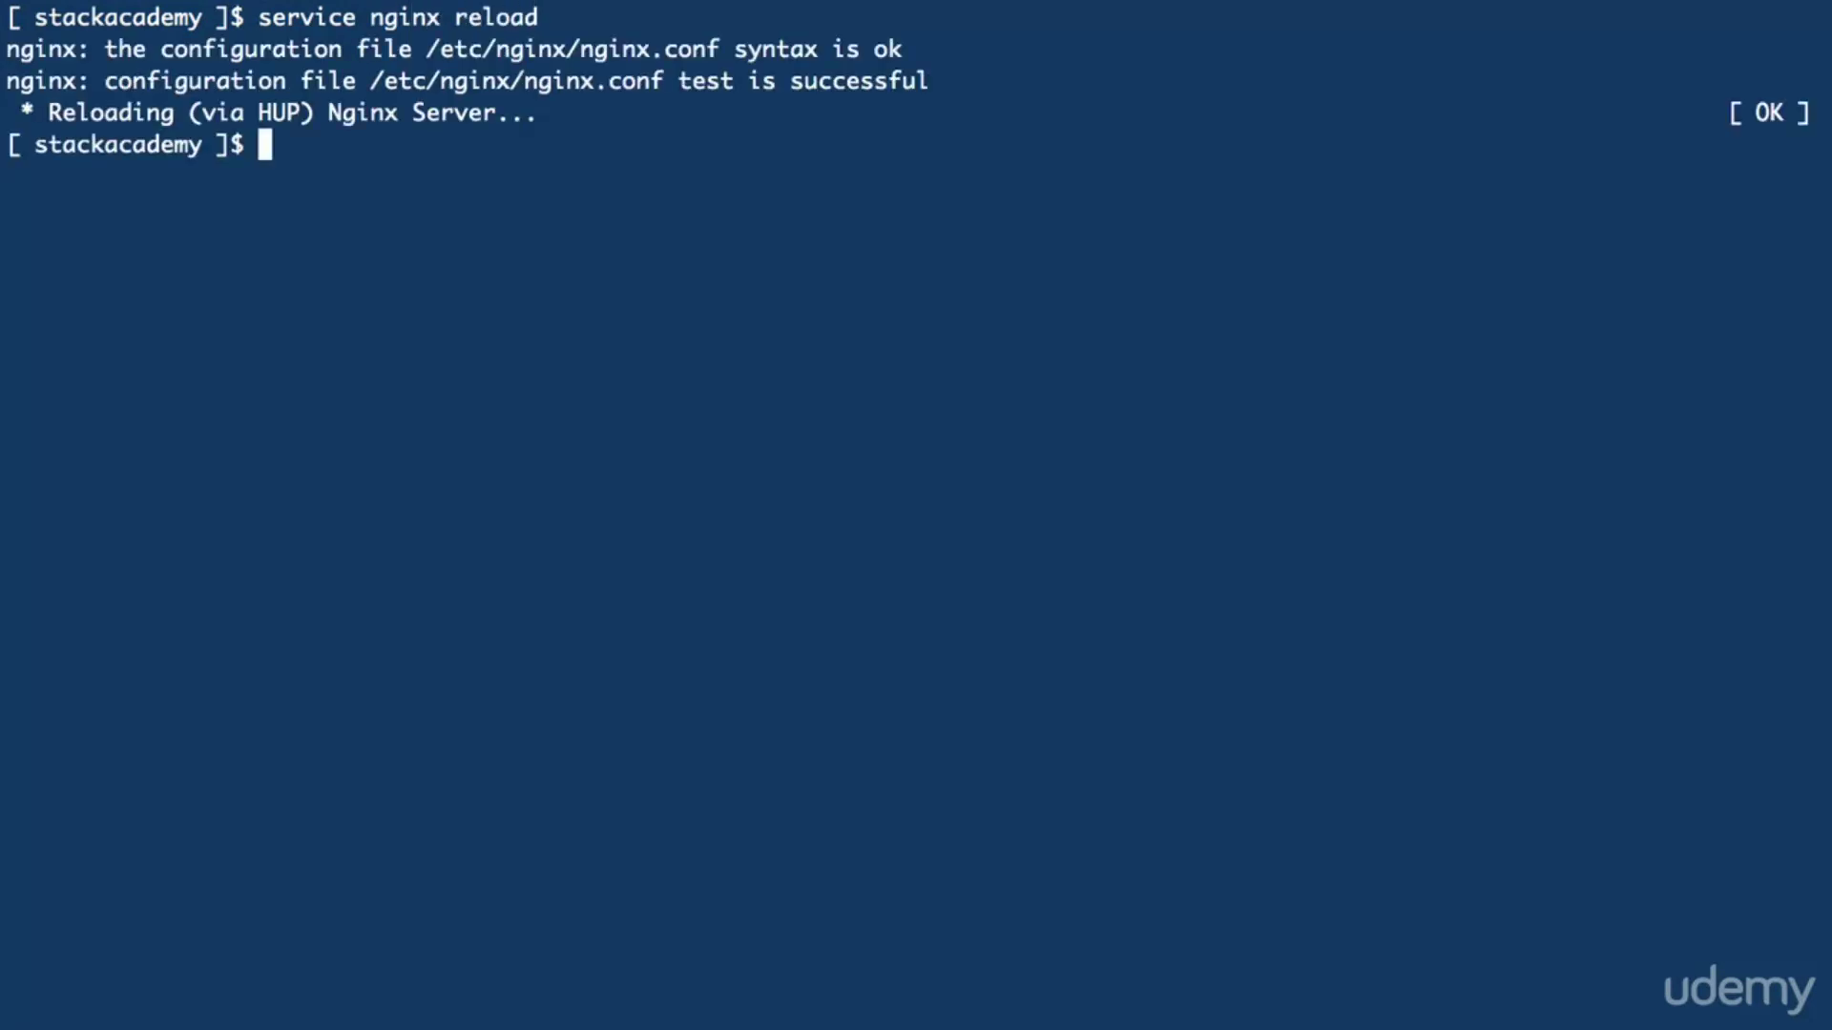
Reload the unstyled site and view bootstrap.min.css under Web Inspector's Resources
key(ctrl+Right)
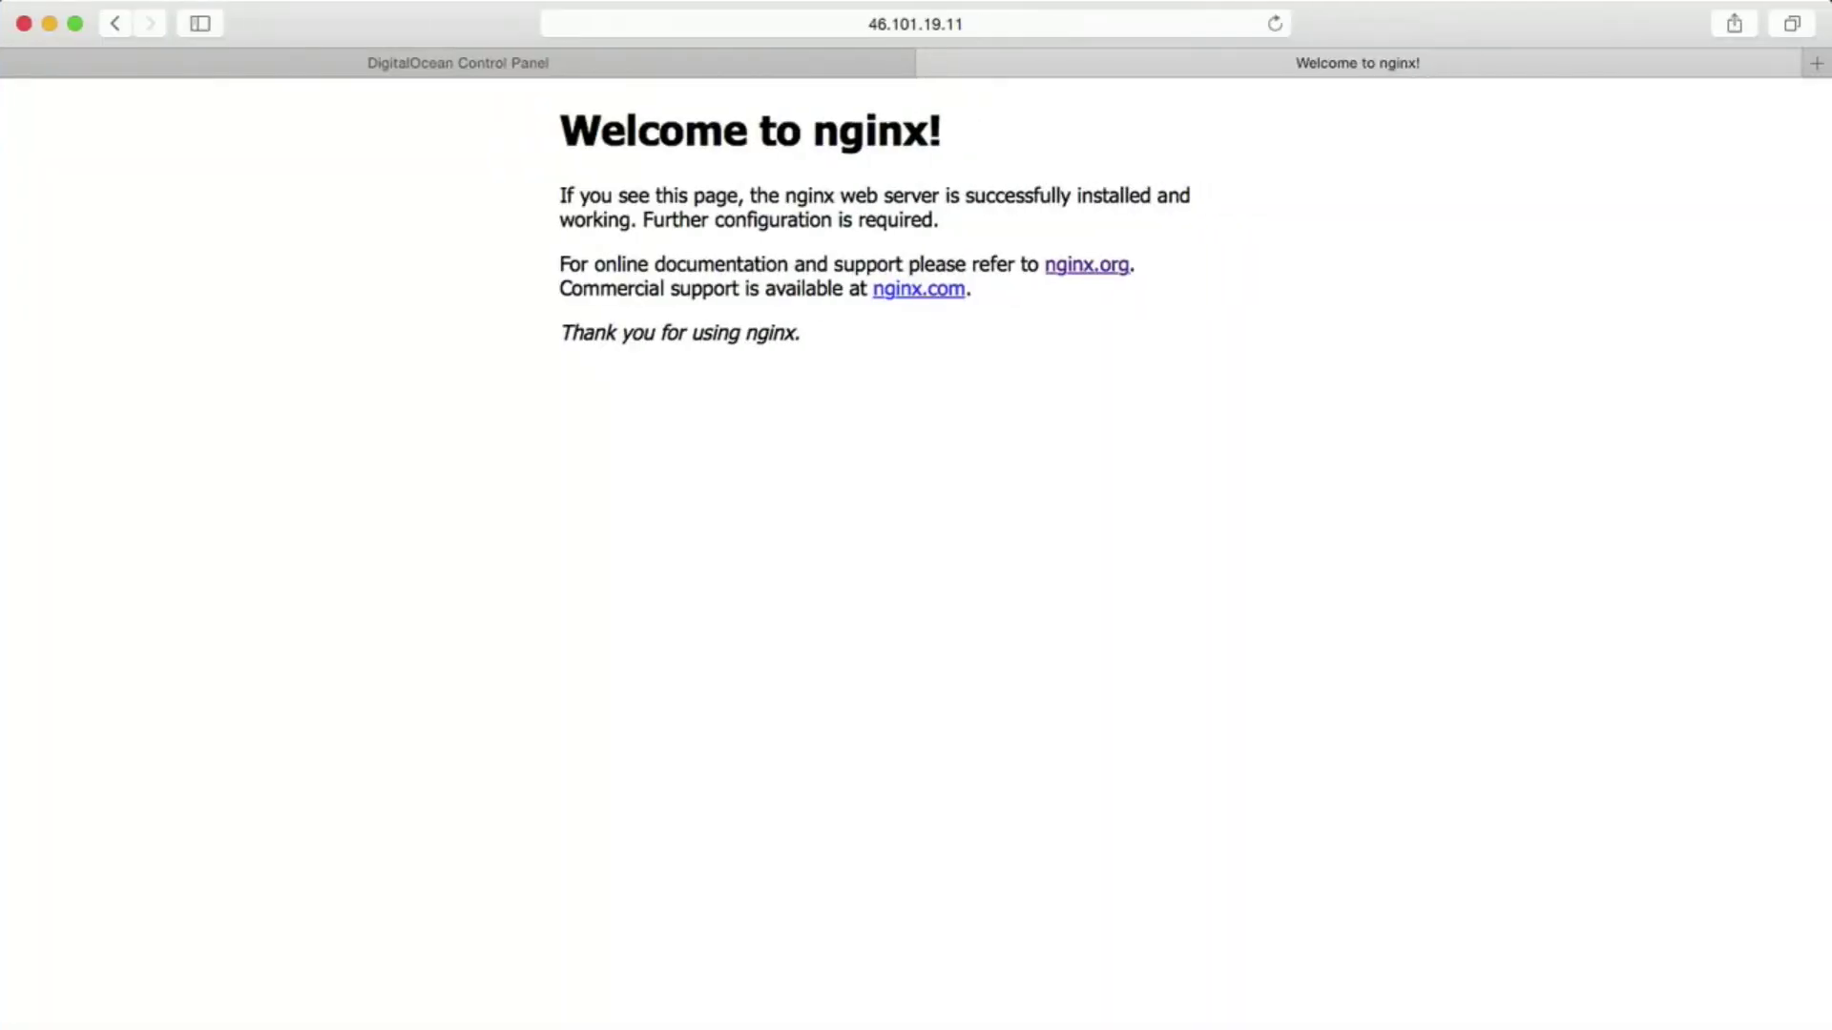
key(super+r)
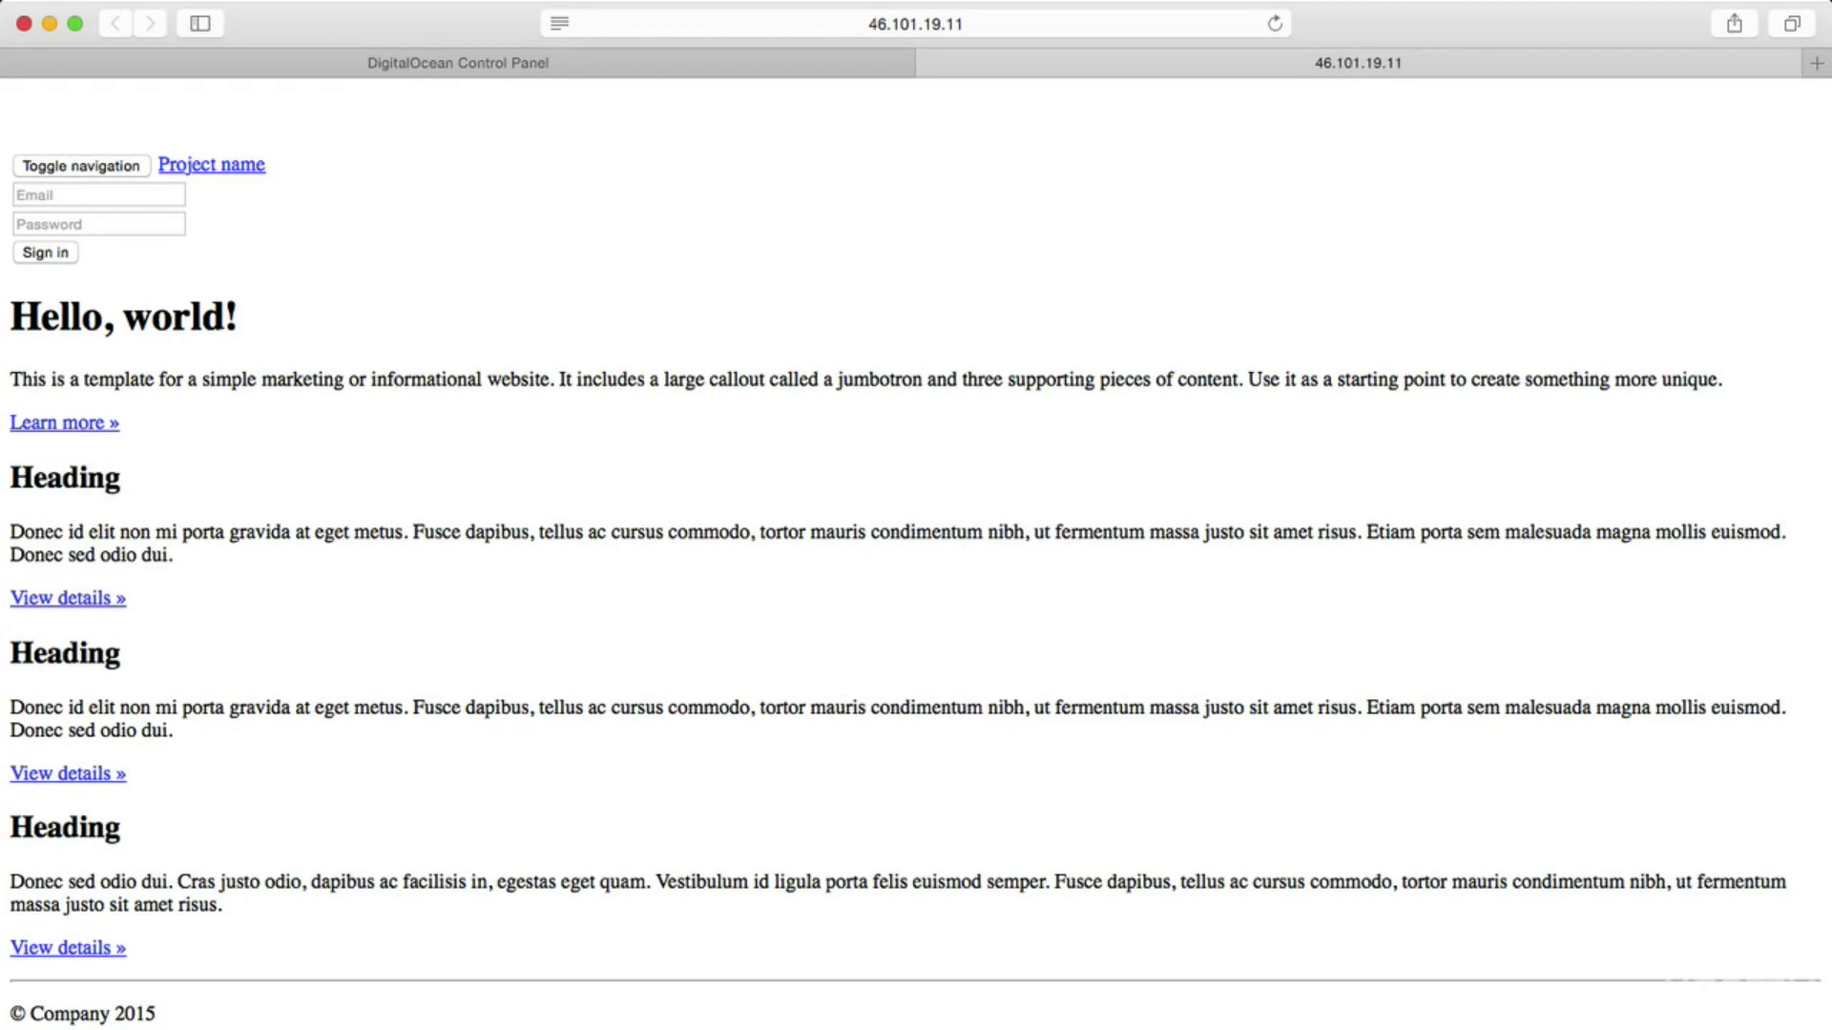
key(alt+super+c)
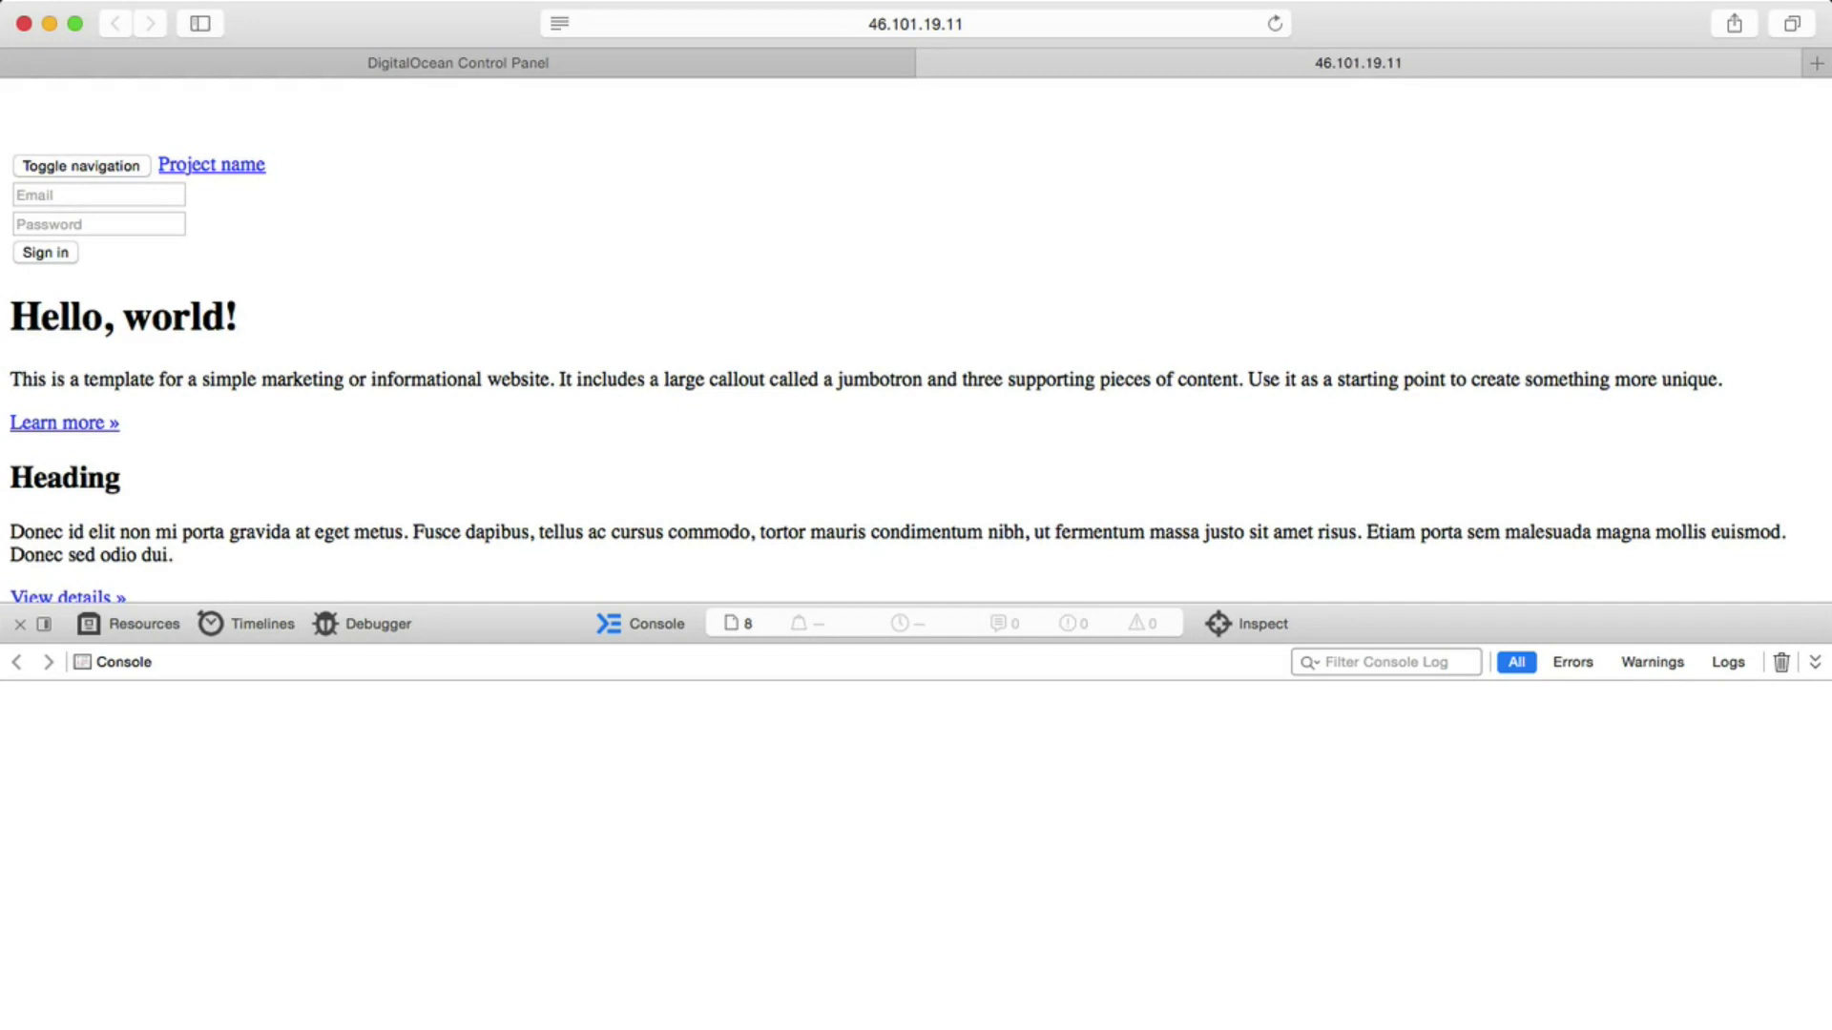
key(alt+super+r)
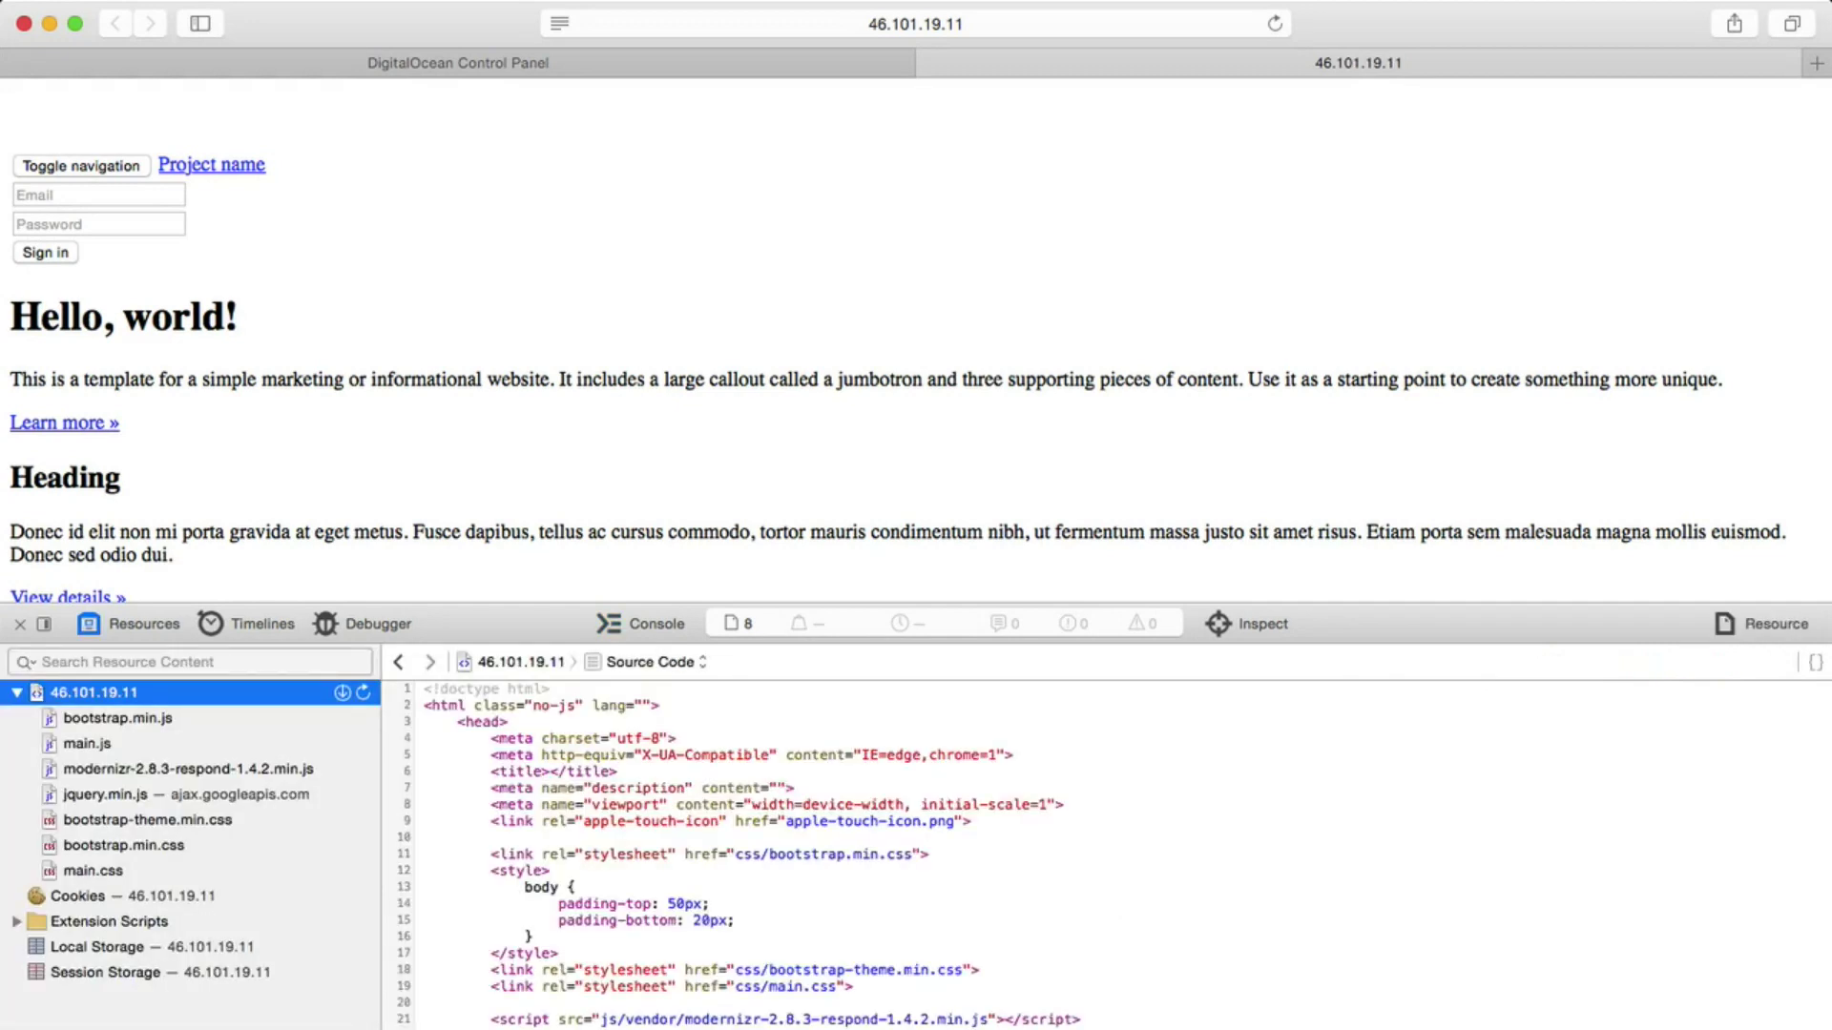
key(Down)
key(Down)
key(Down)
key(Down)
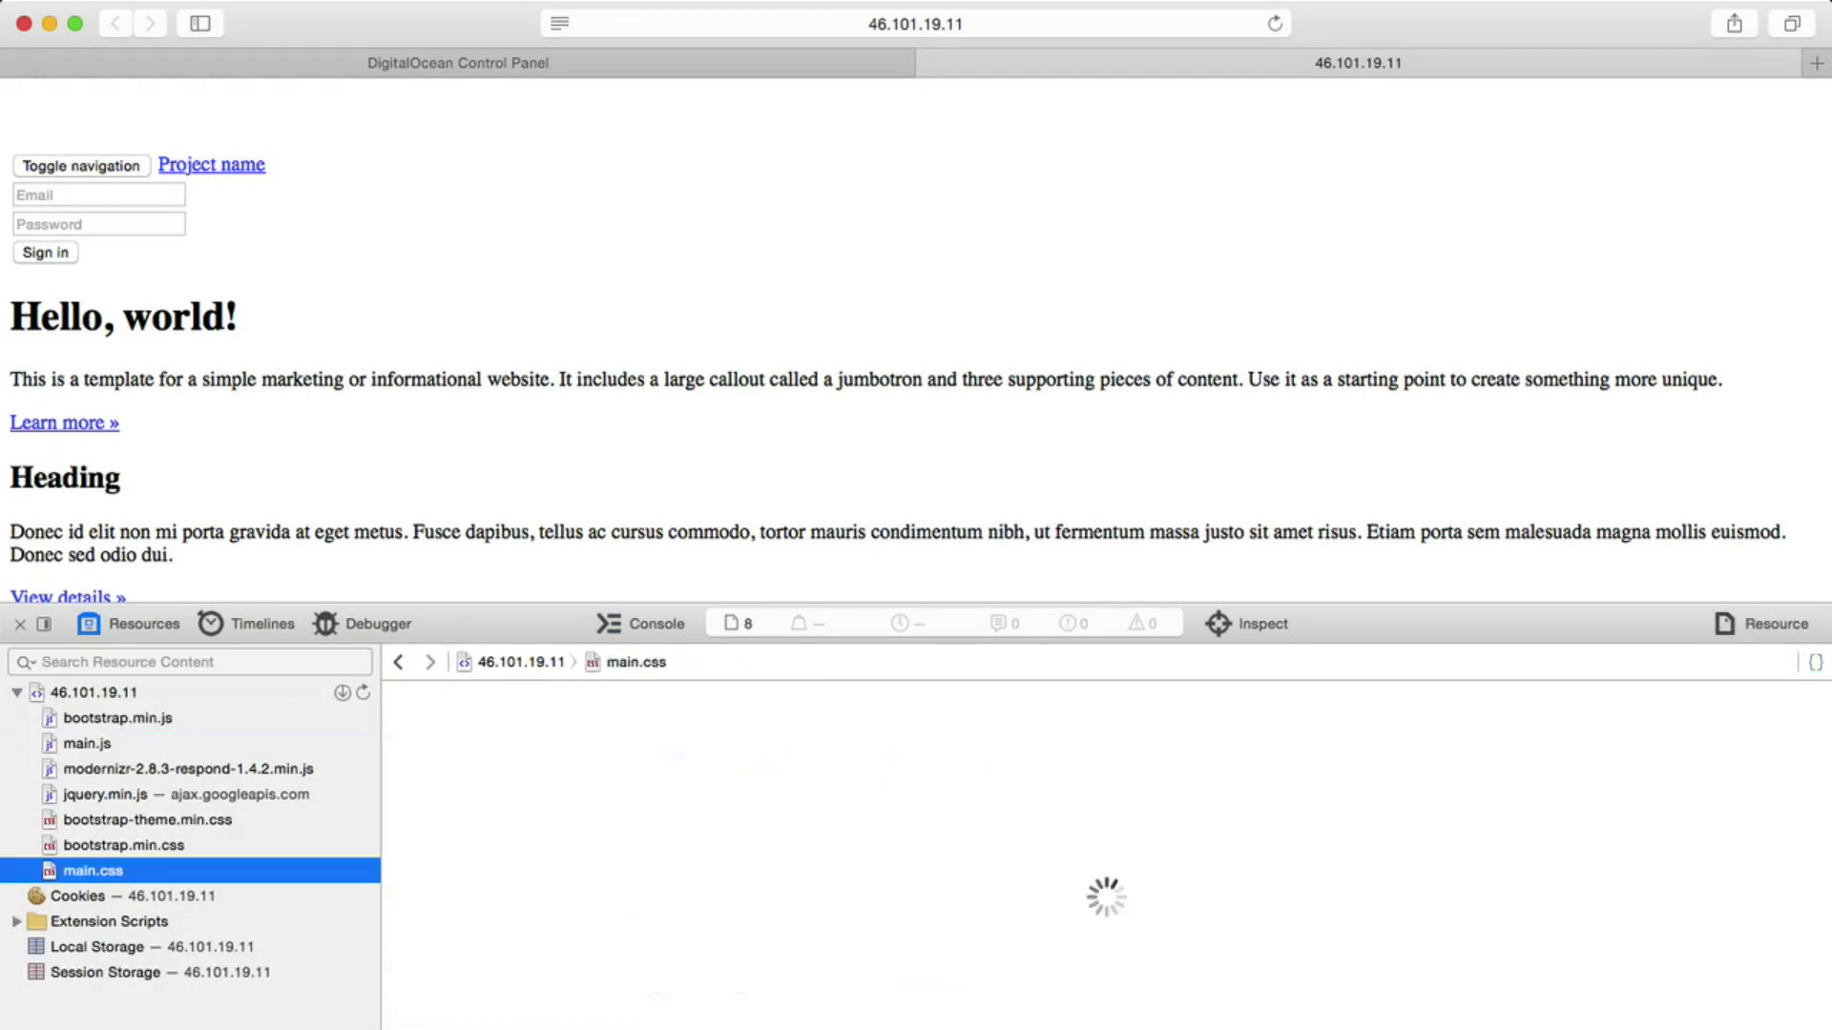
key(Up)
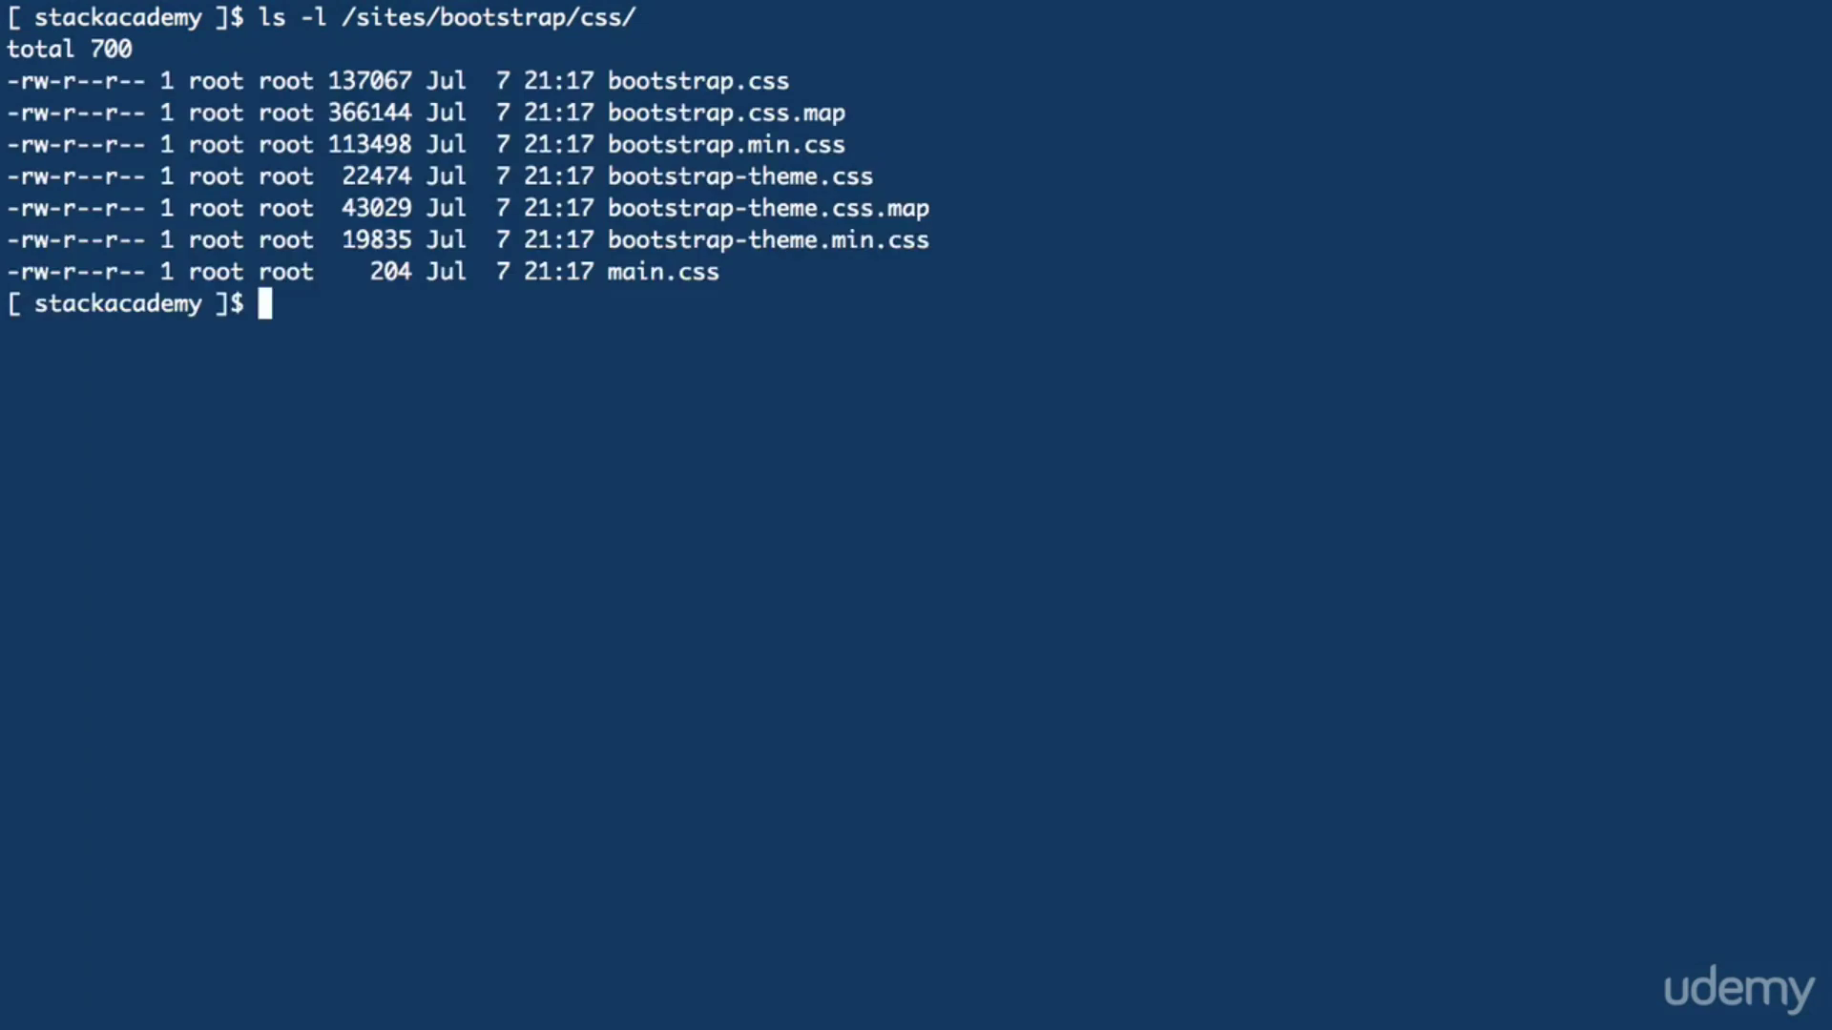
text(curl -I http://46.101.19.11)
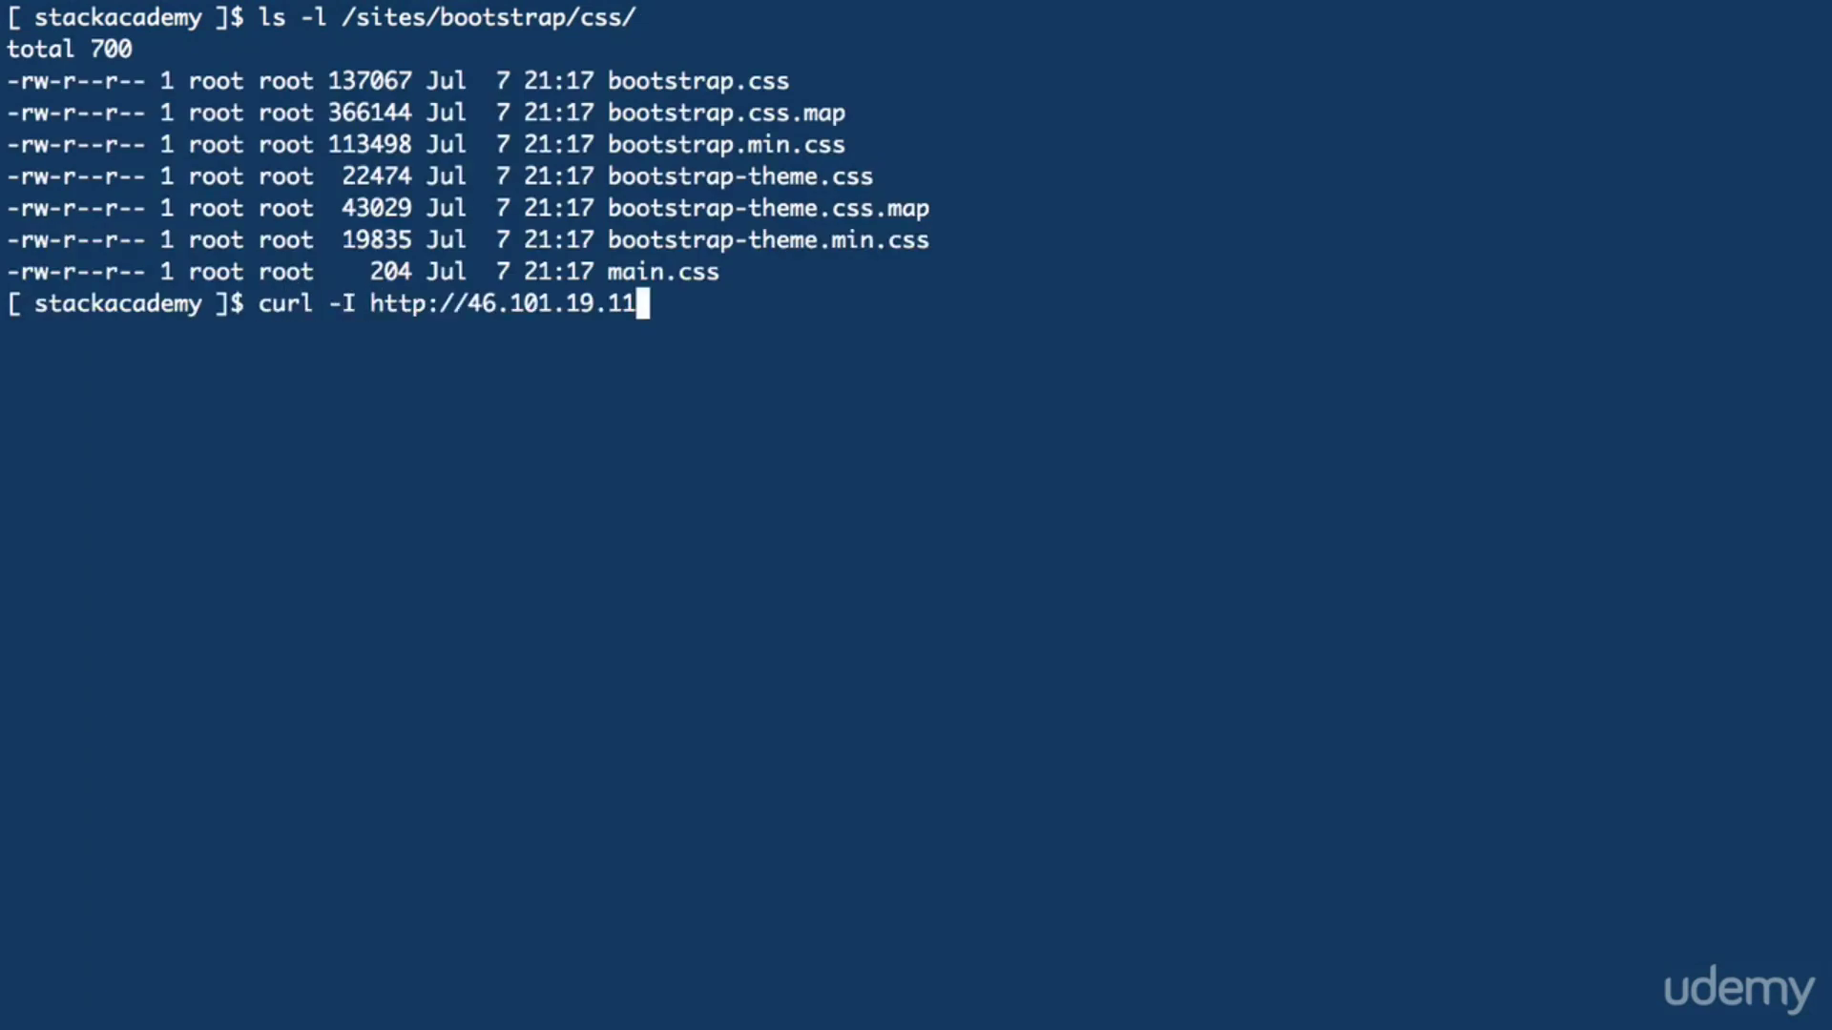
text(/css/bootstrap.css)
Check bootstrap.css and tile.png headers with curl -I, both showing text/plain
key(Return)
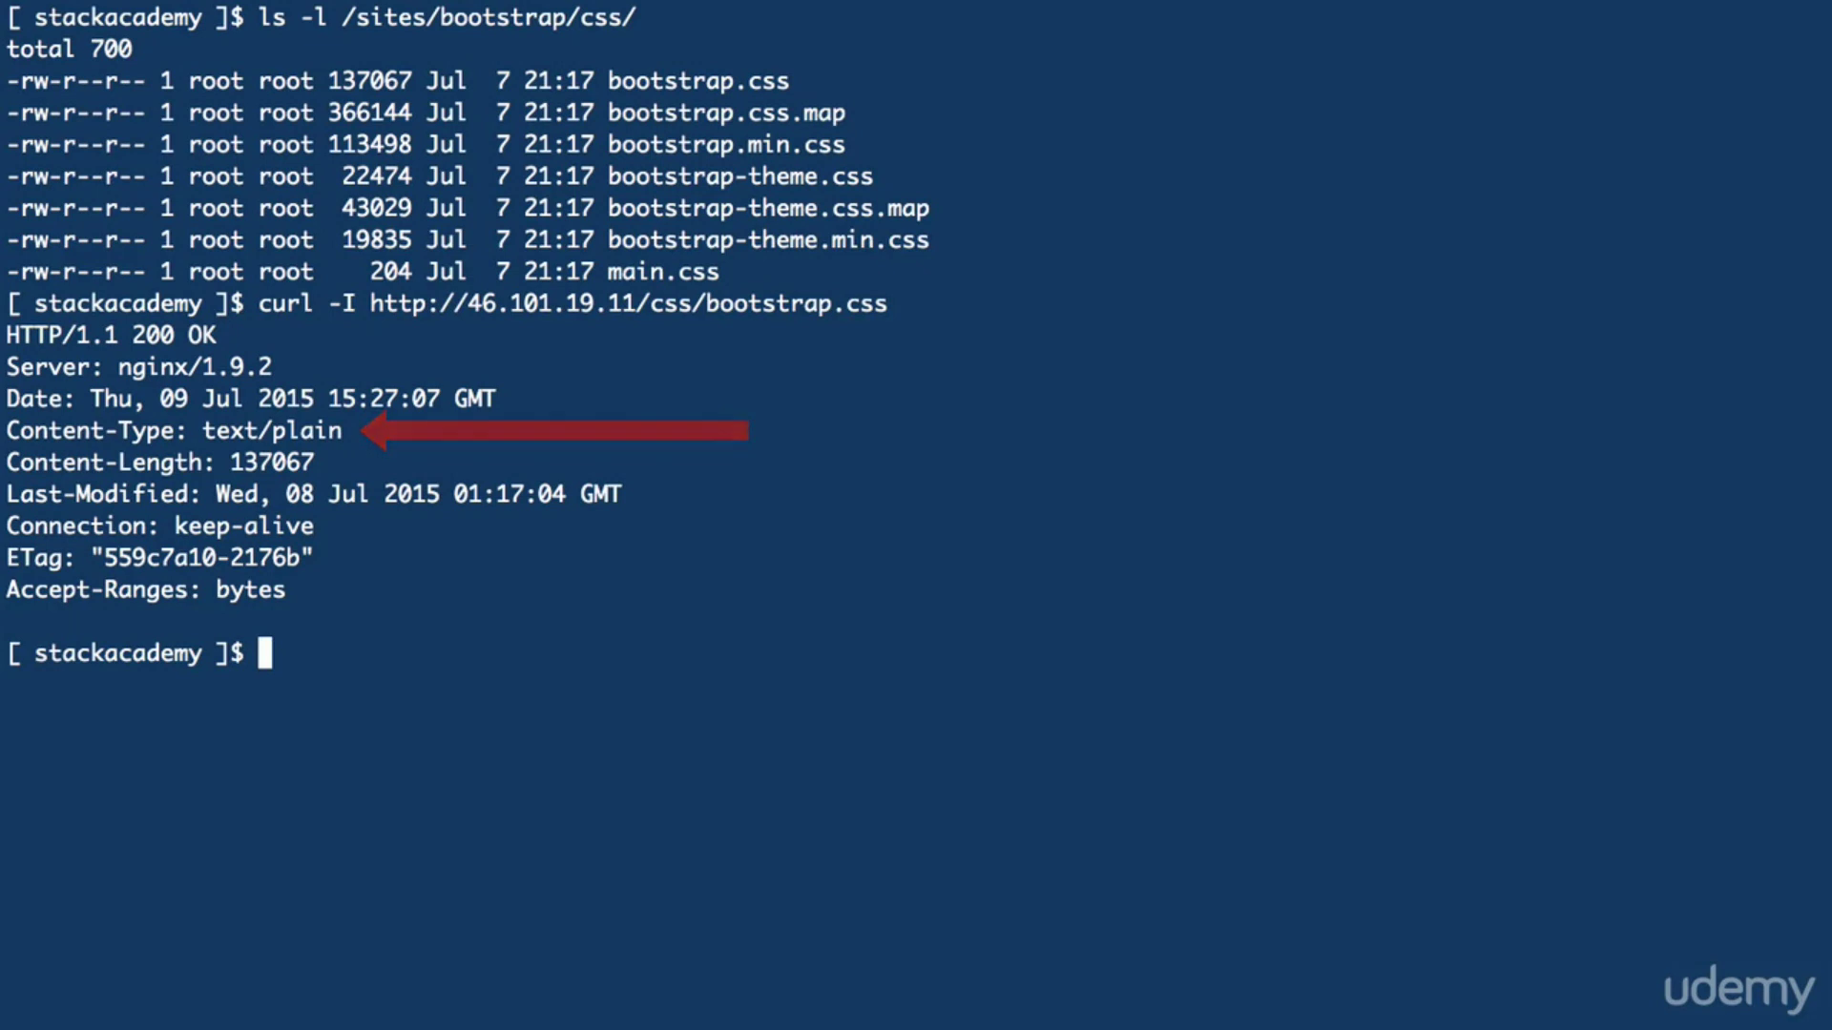
key(ctrl+l)
text(ls -l /sites/bootstrap/)
key(Return)
text(cur)
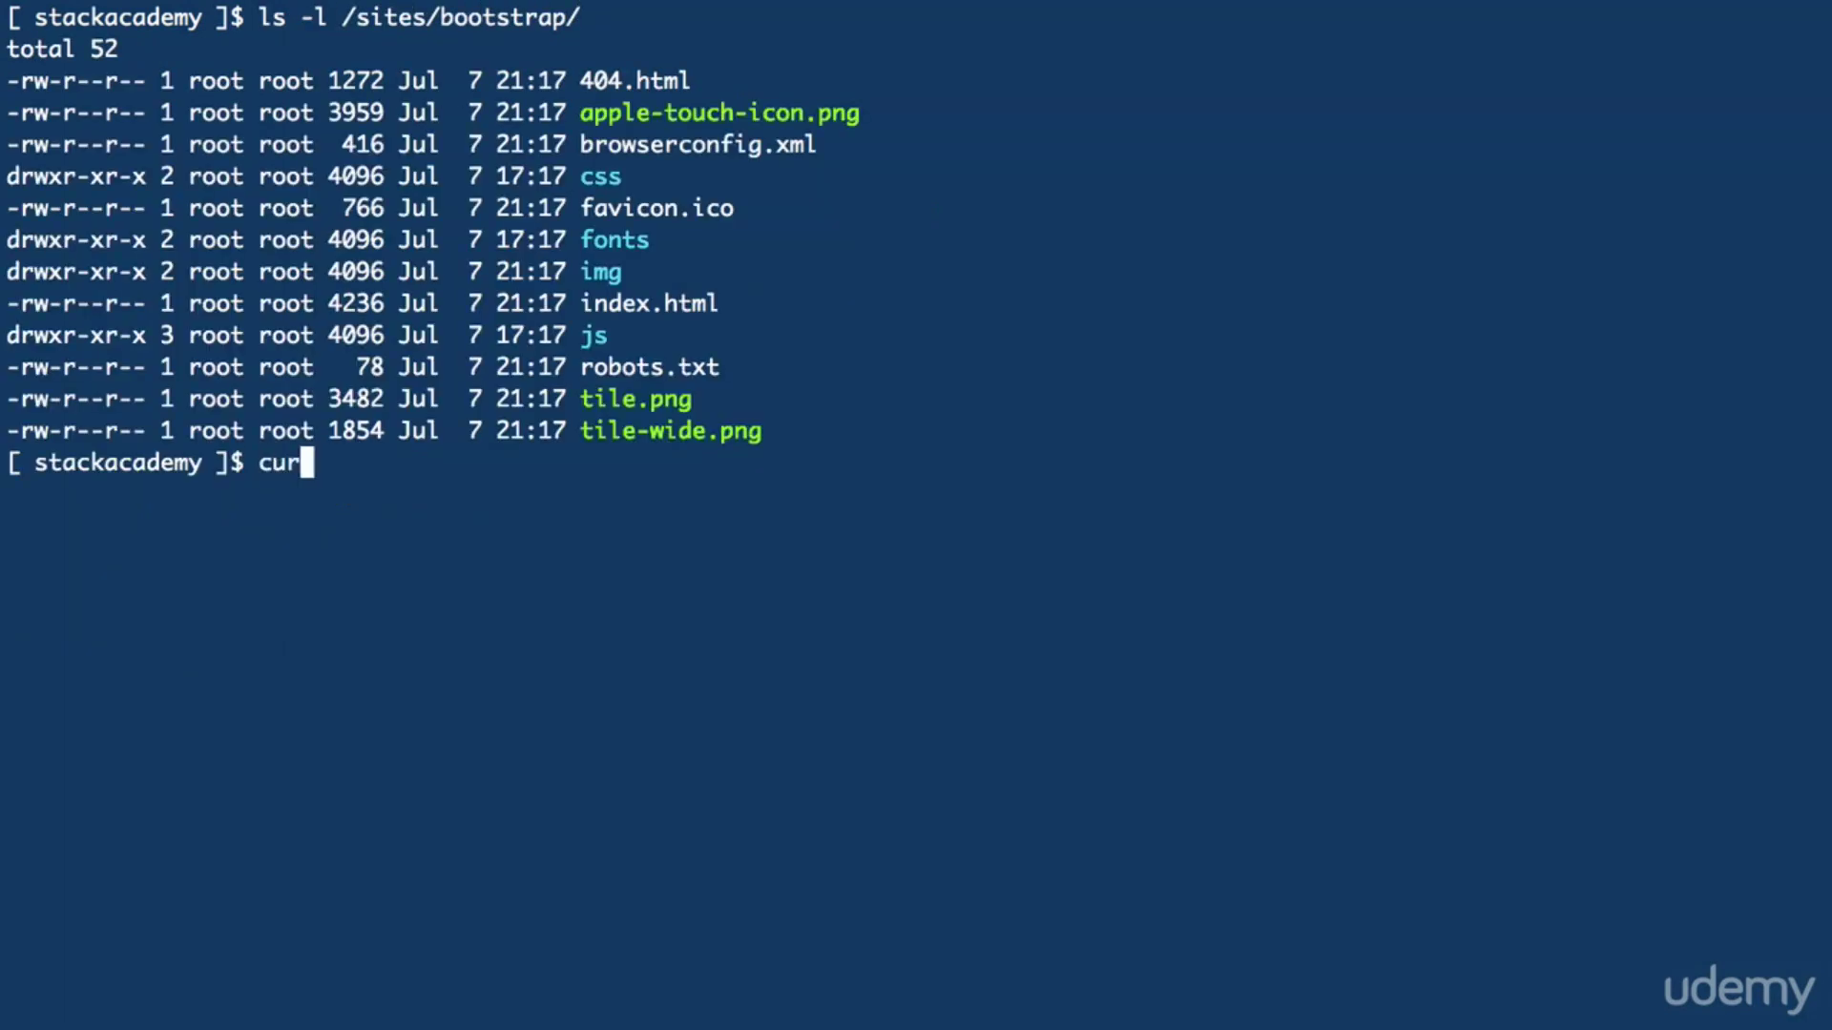
text(l -I ti)
key(BackSpace)
key(BackSpace)
text(http://46.101.19.11/tile.png)
key(Return)
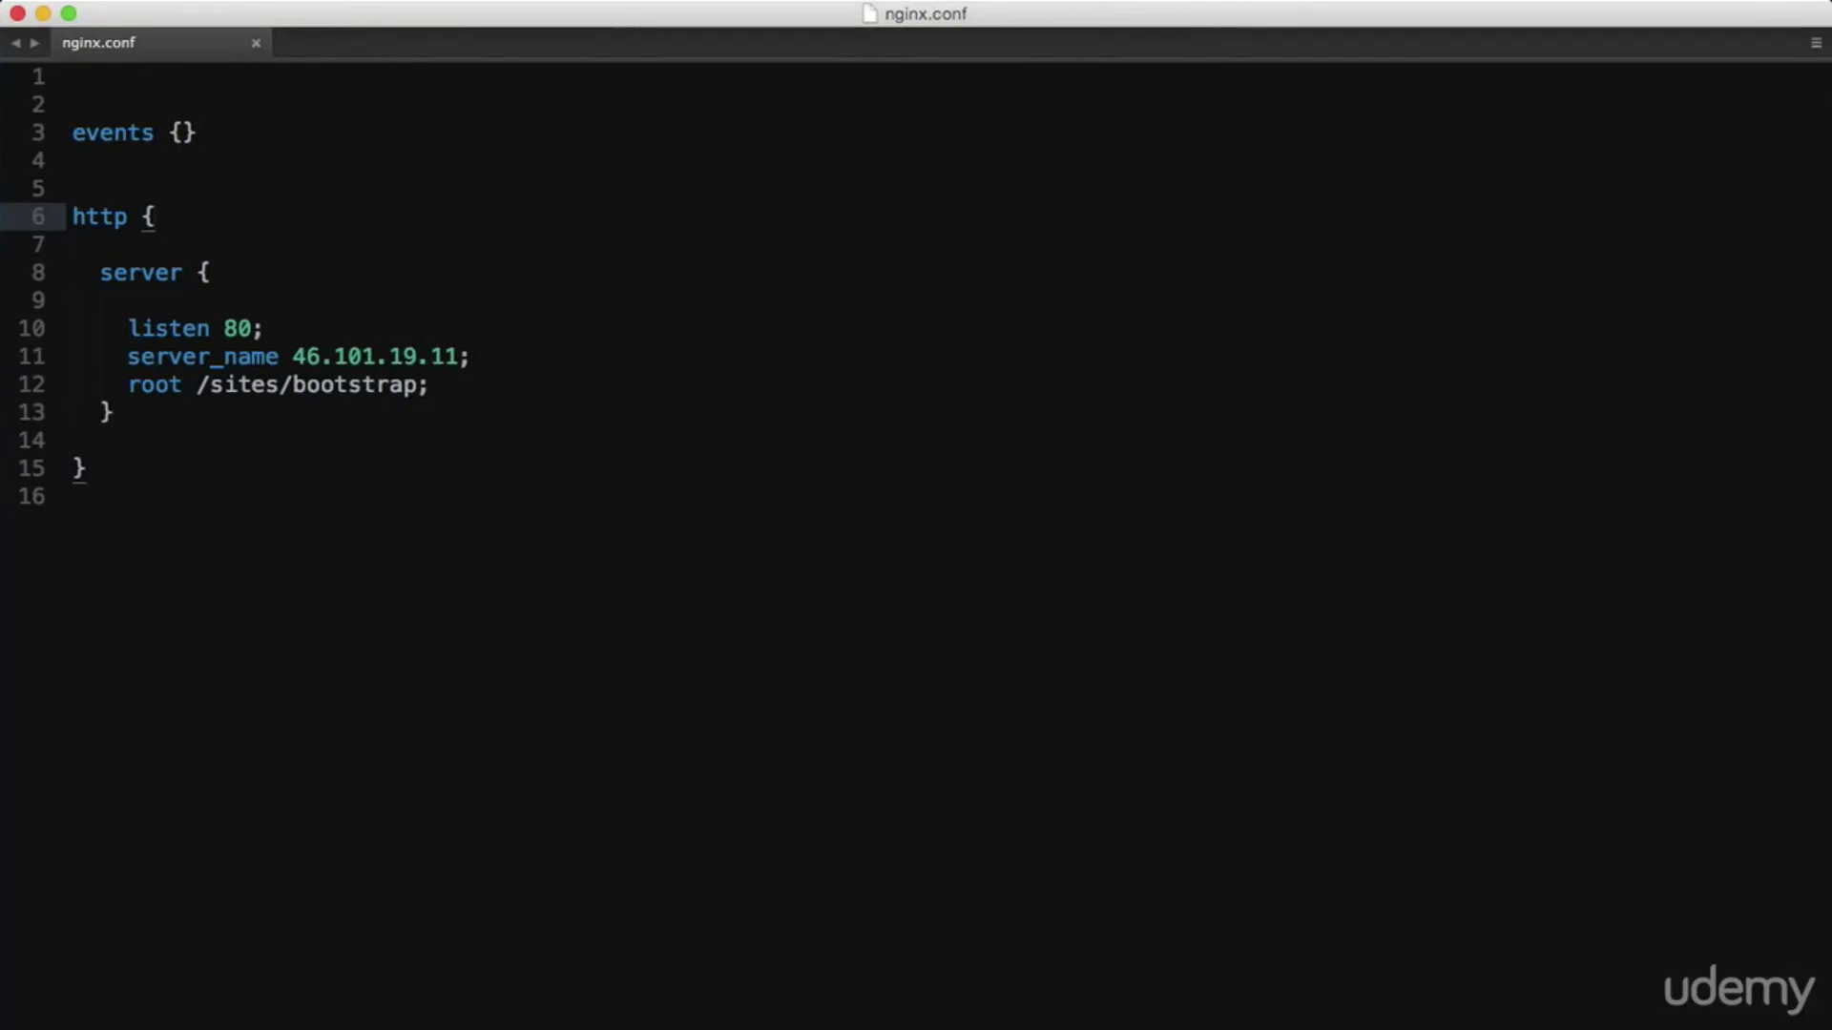
Add a types block above server with text/html html; and text/css css;
key(Return)
key(Return)
text(types {)
key(Return)
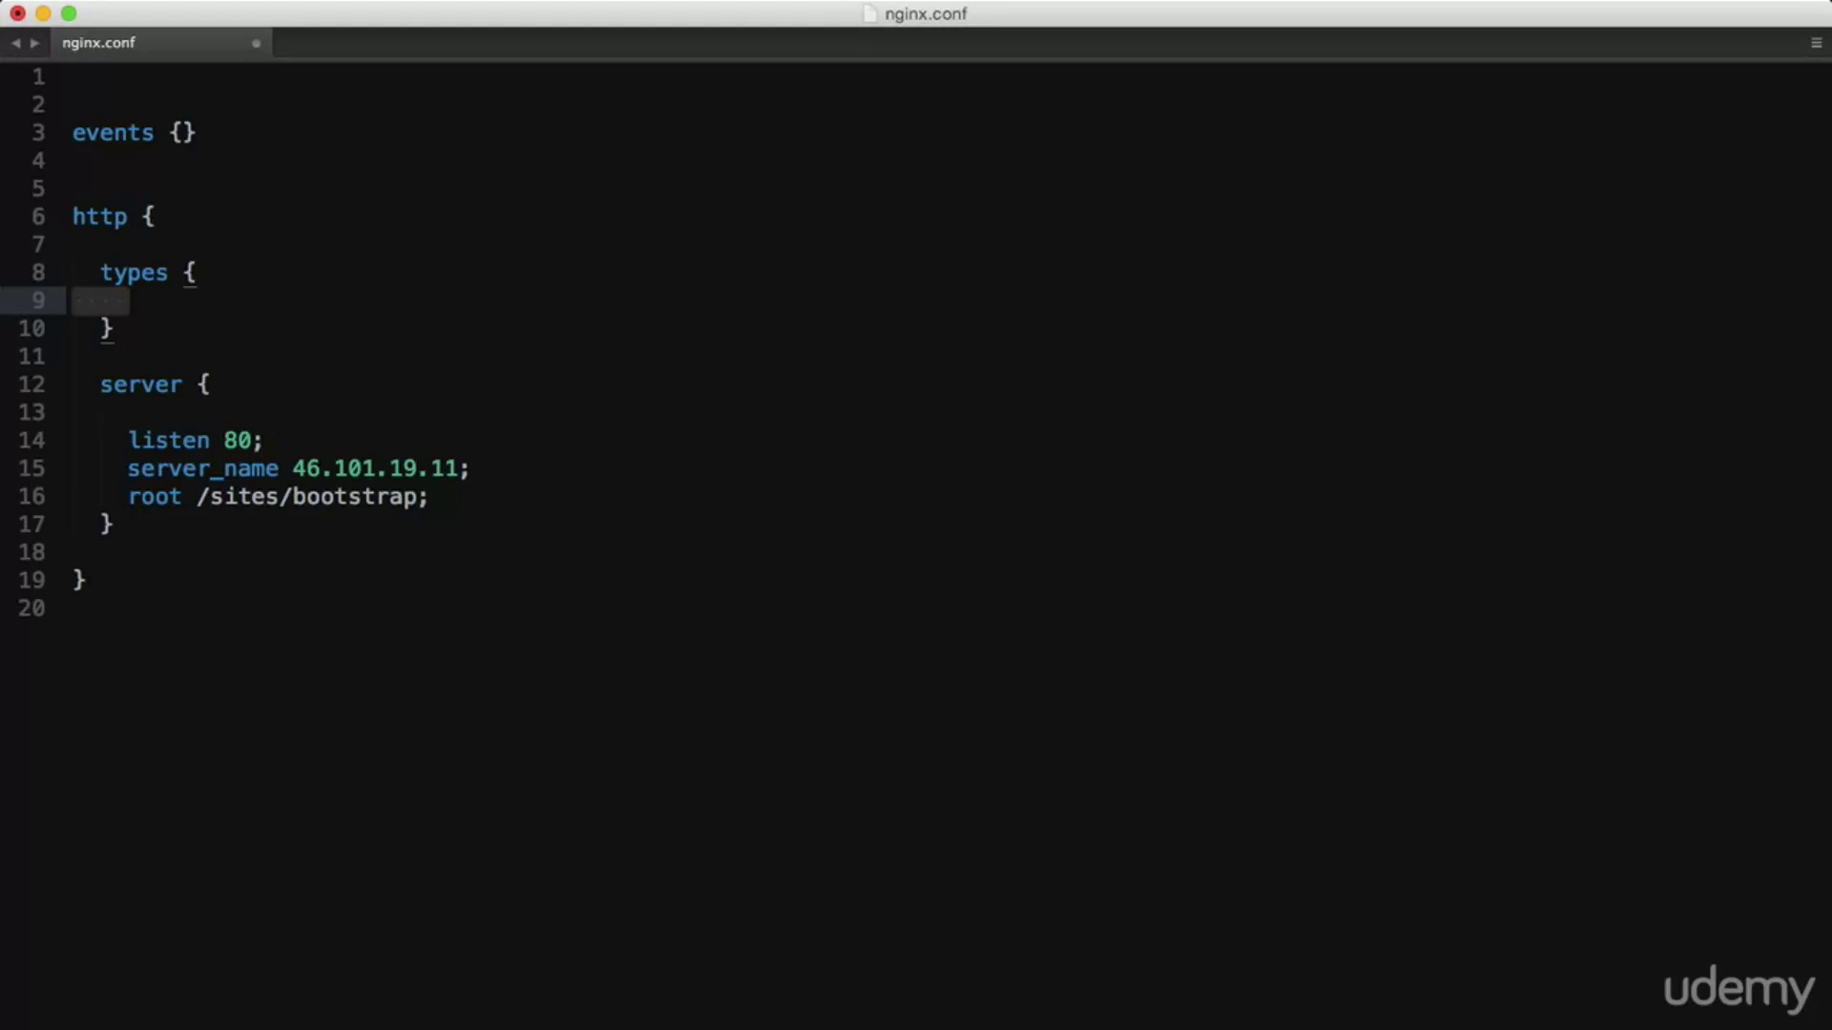
text(text/html html;)
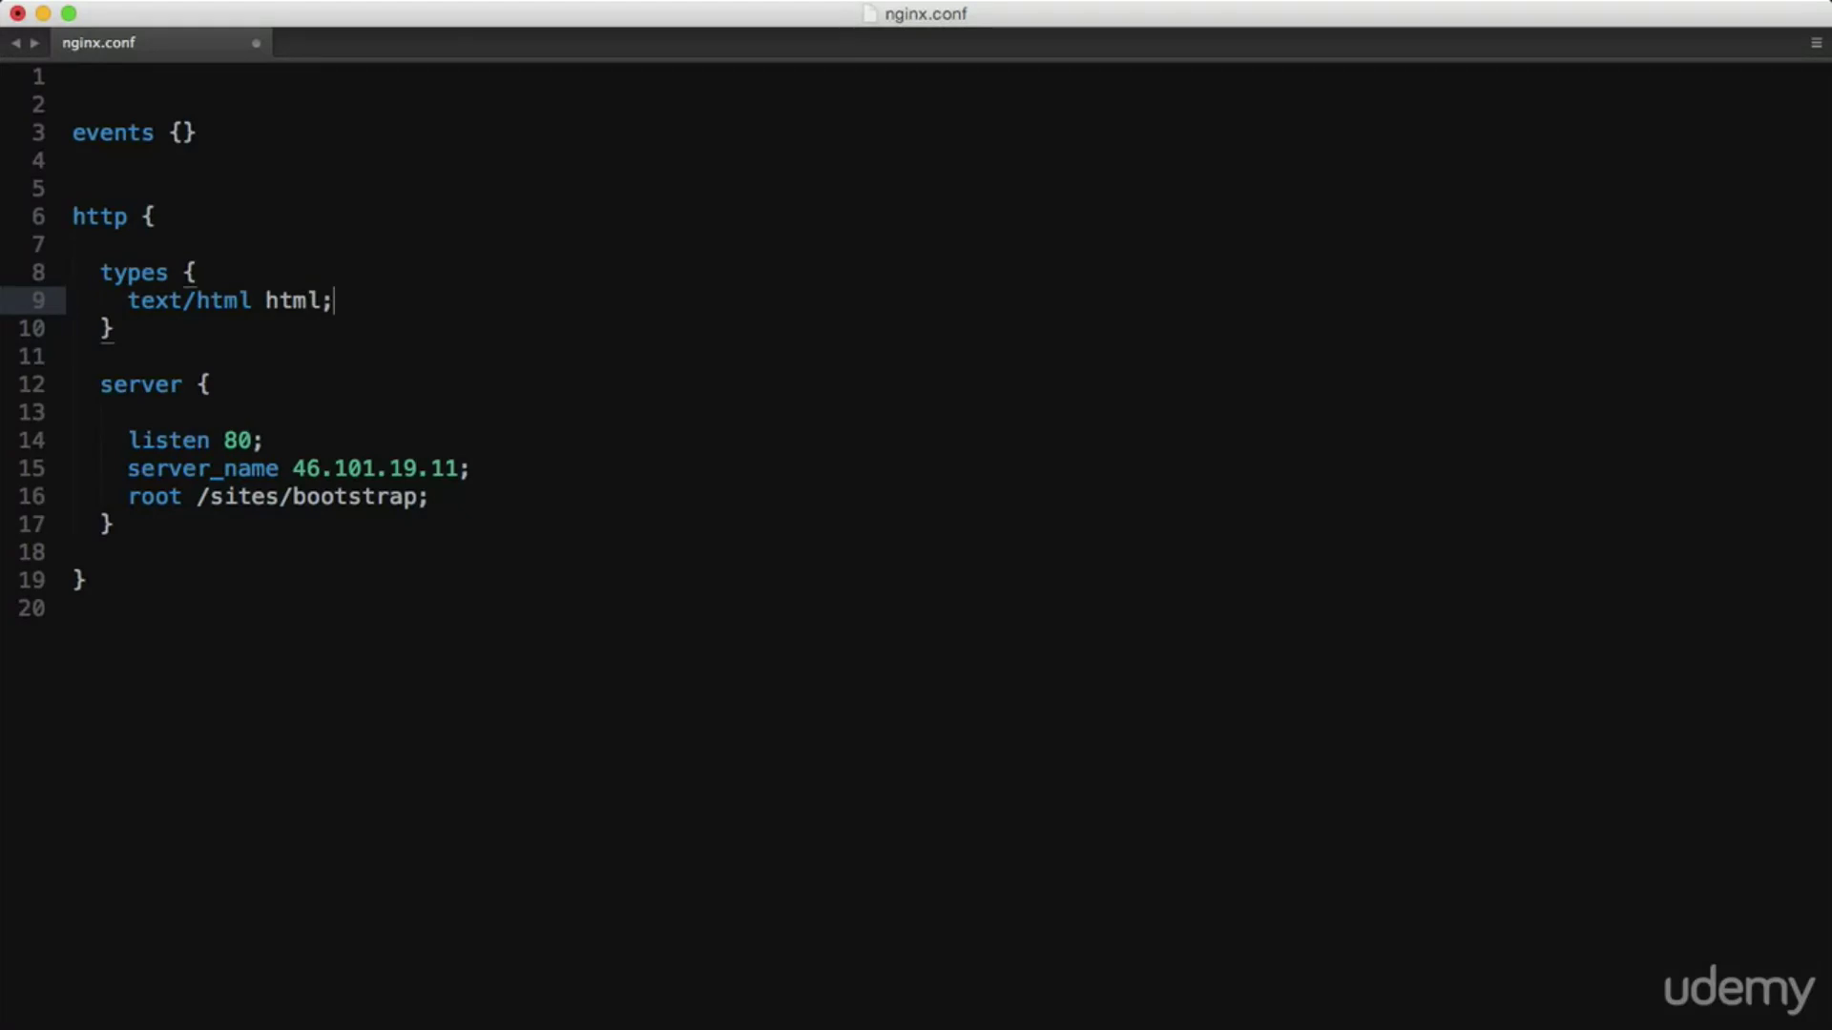
key(Return)
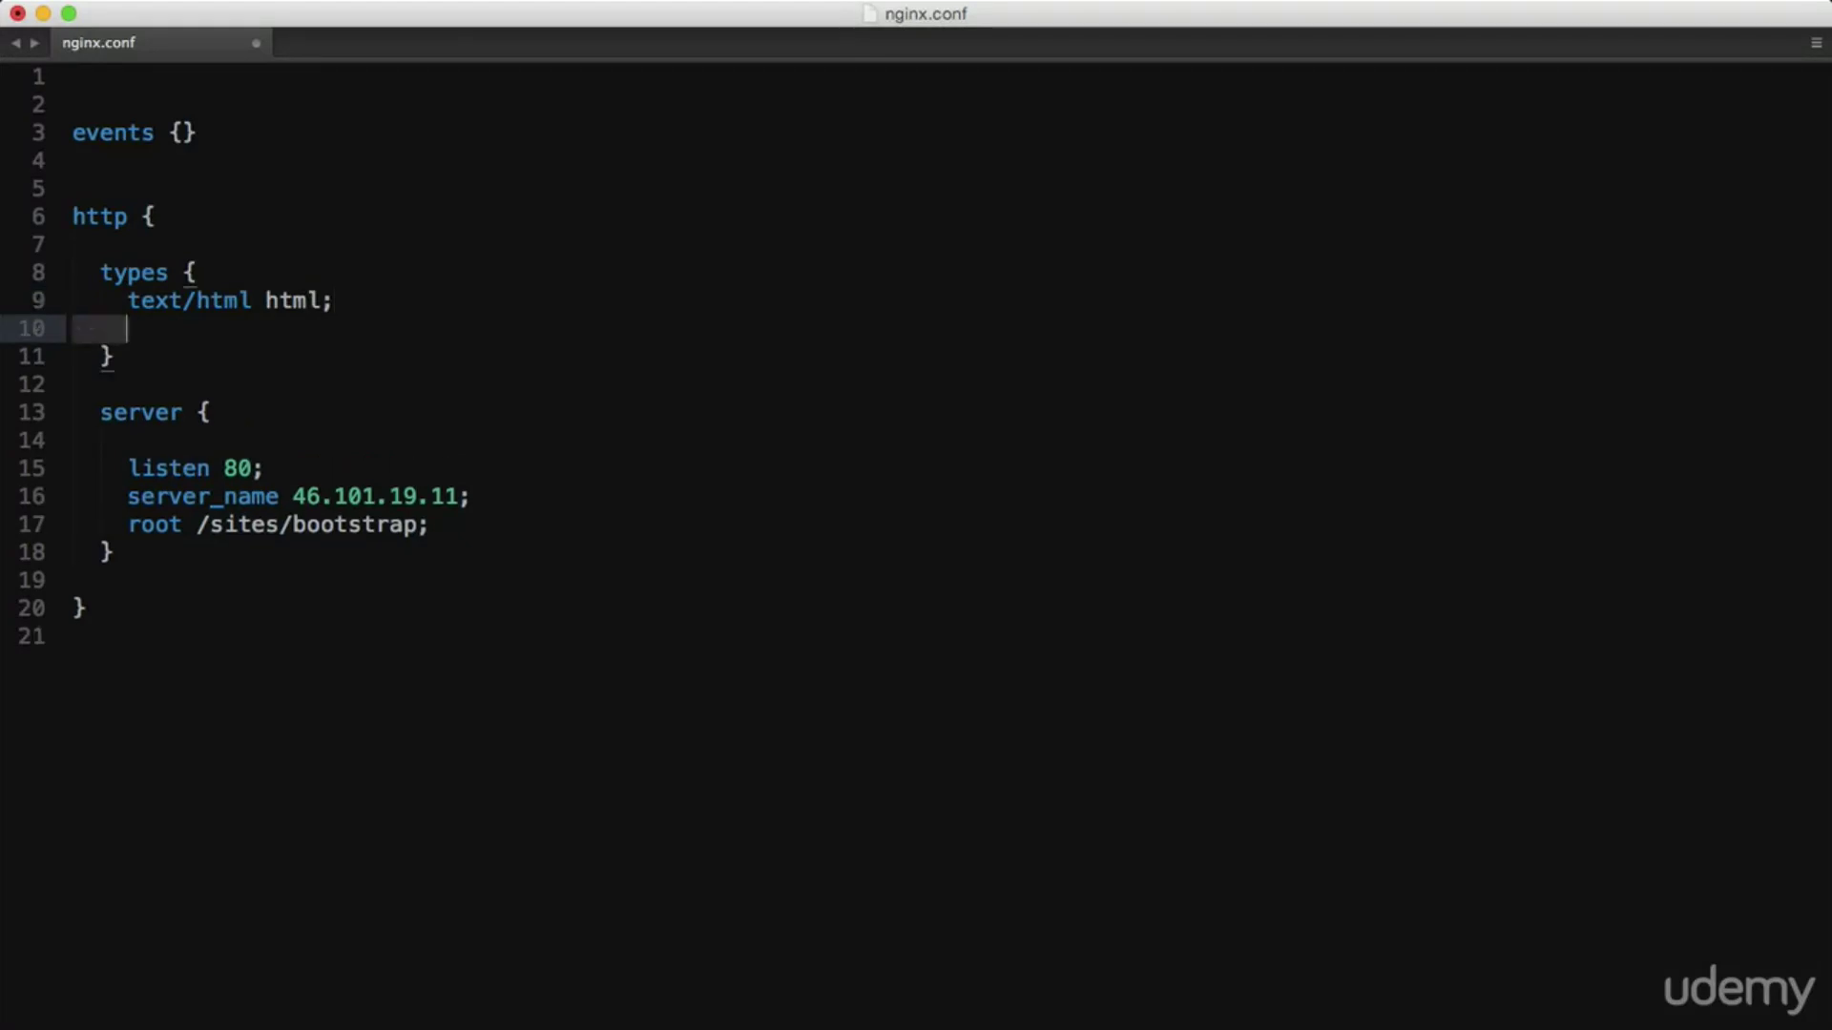
text(text/css css;)
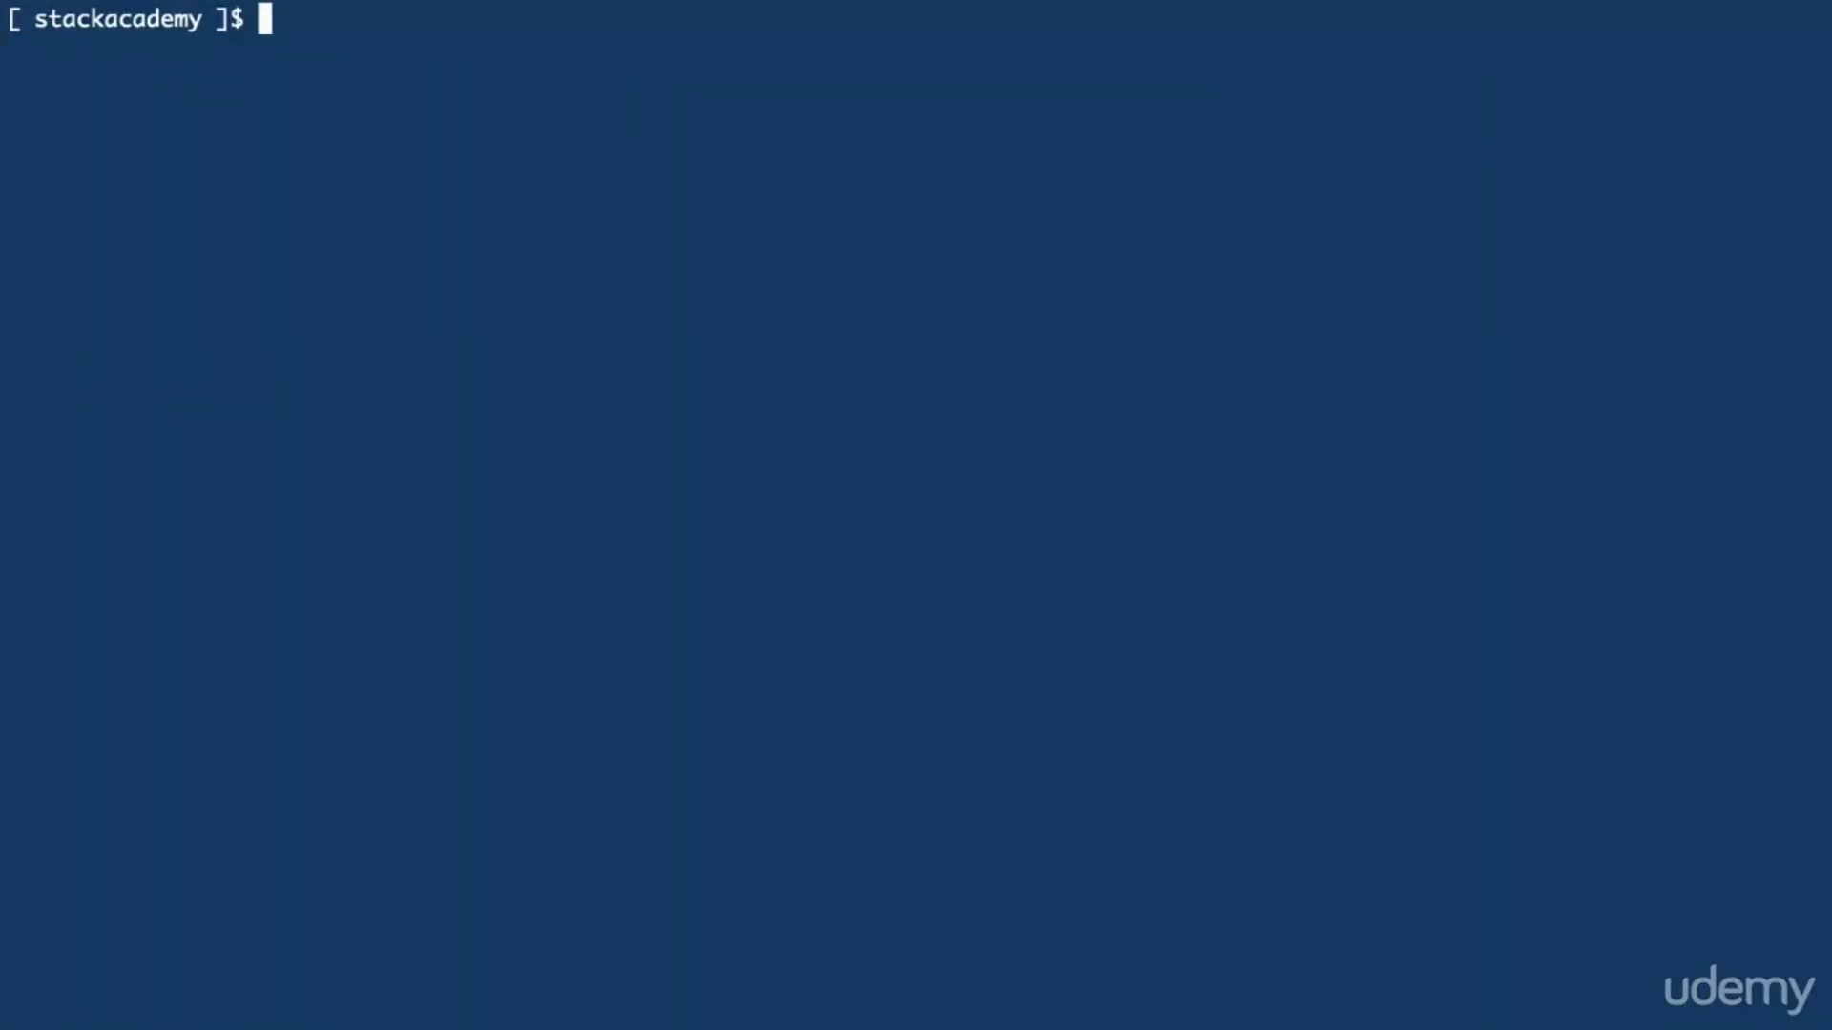
text(head /etc/nginx/mim)
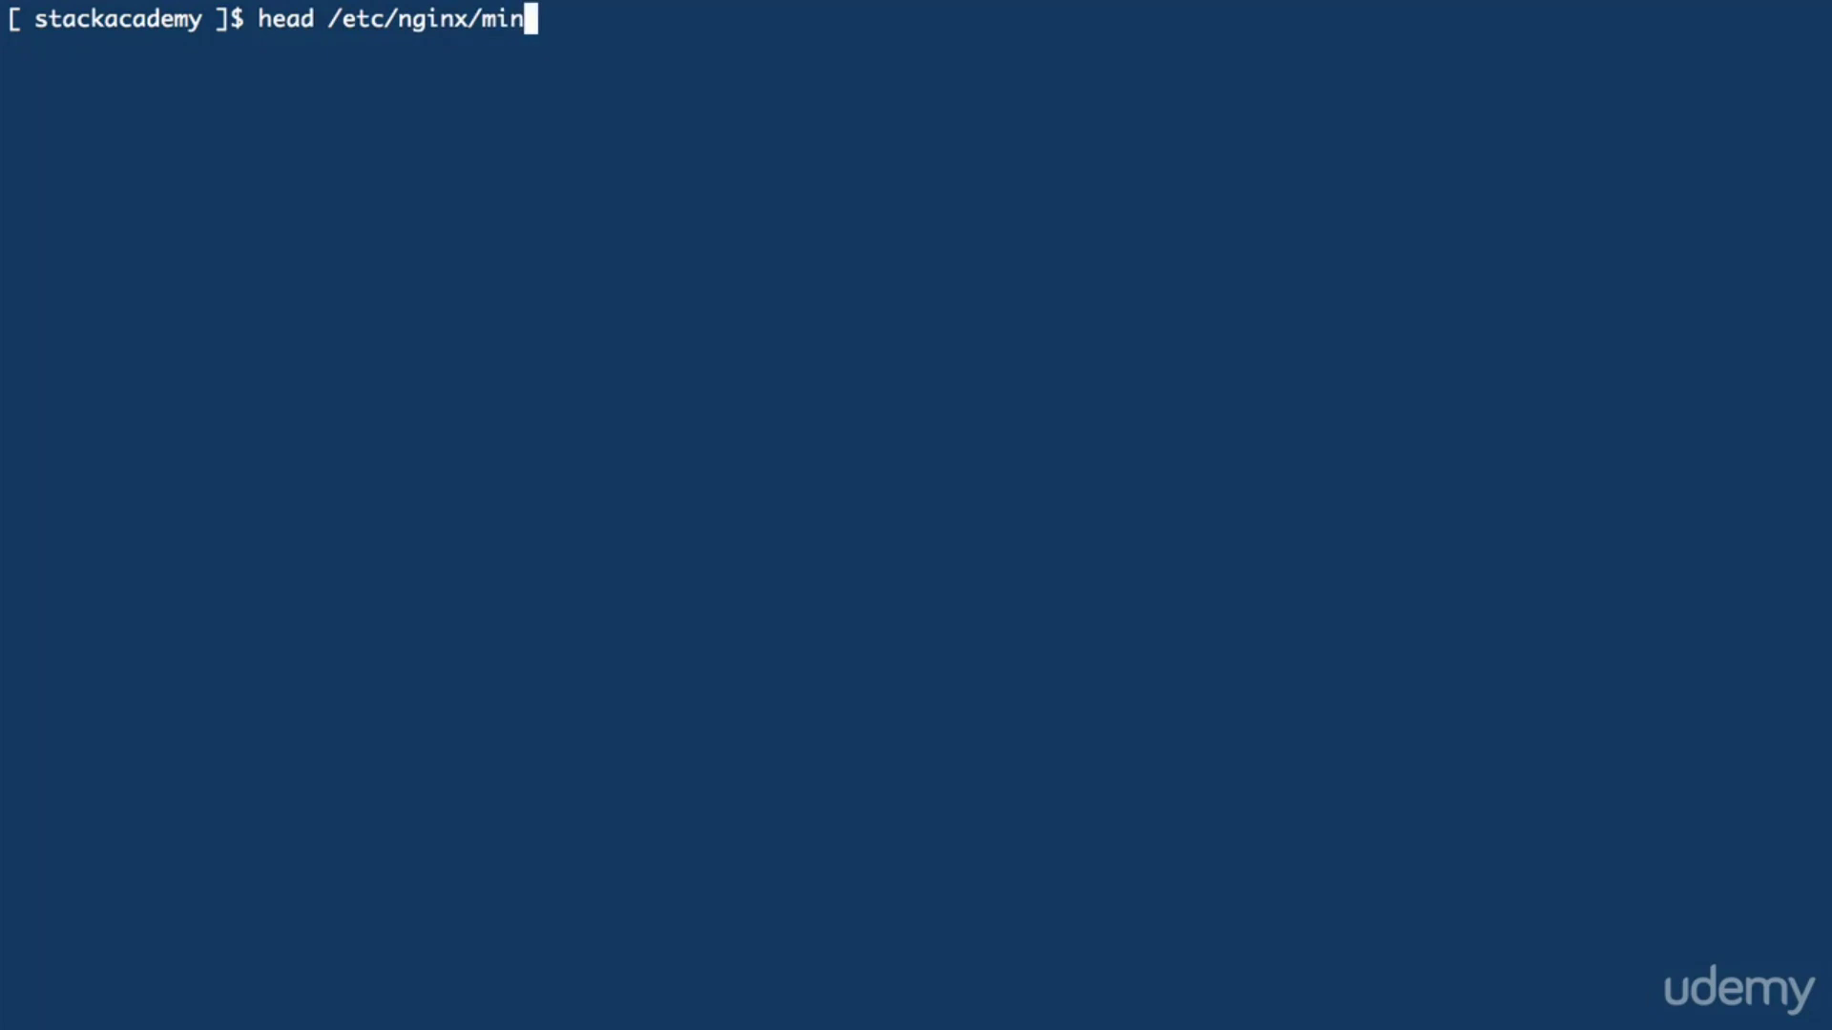
text(e.types)
Run head /etc/nginx/mime.types to show its standard type mappings
key(Return)
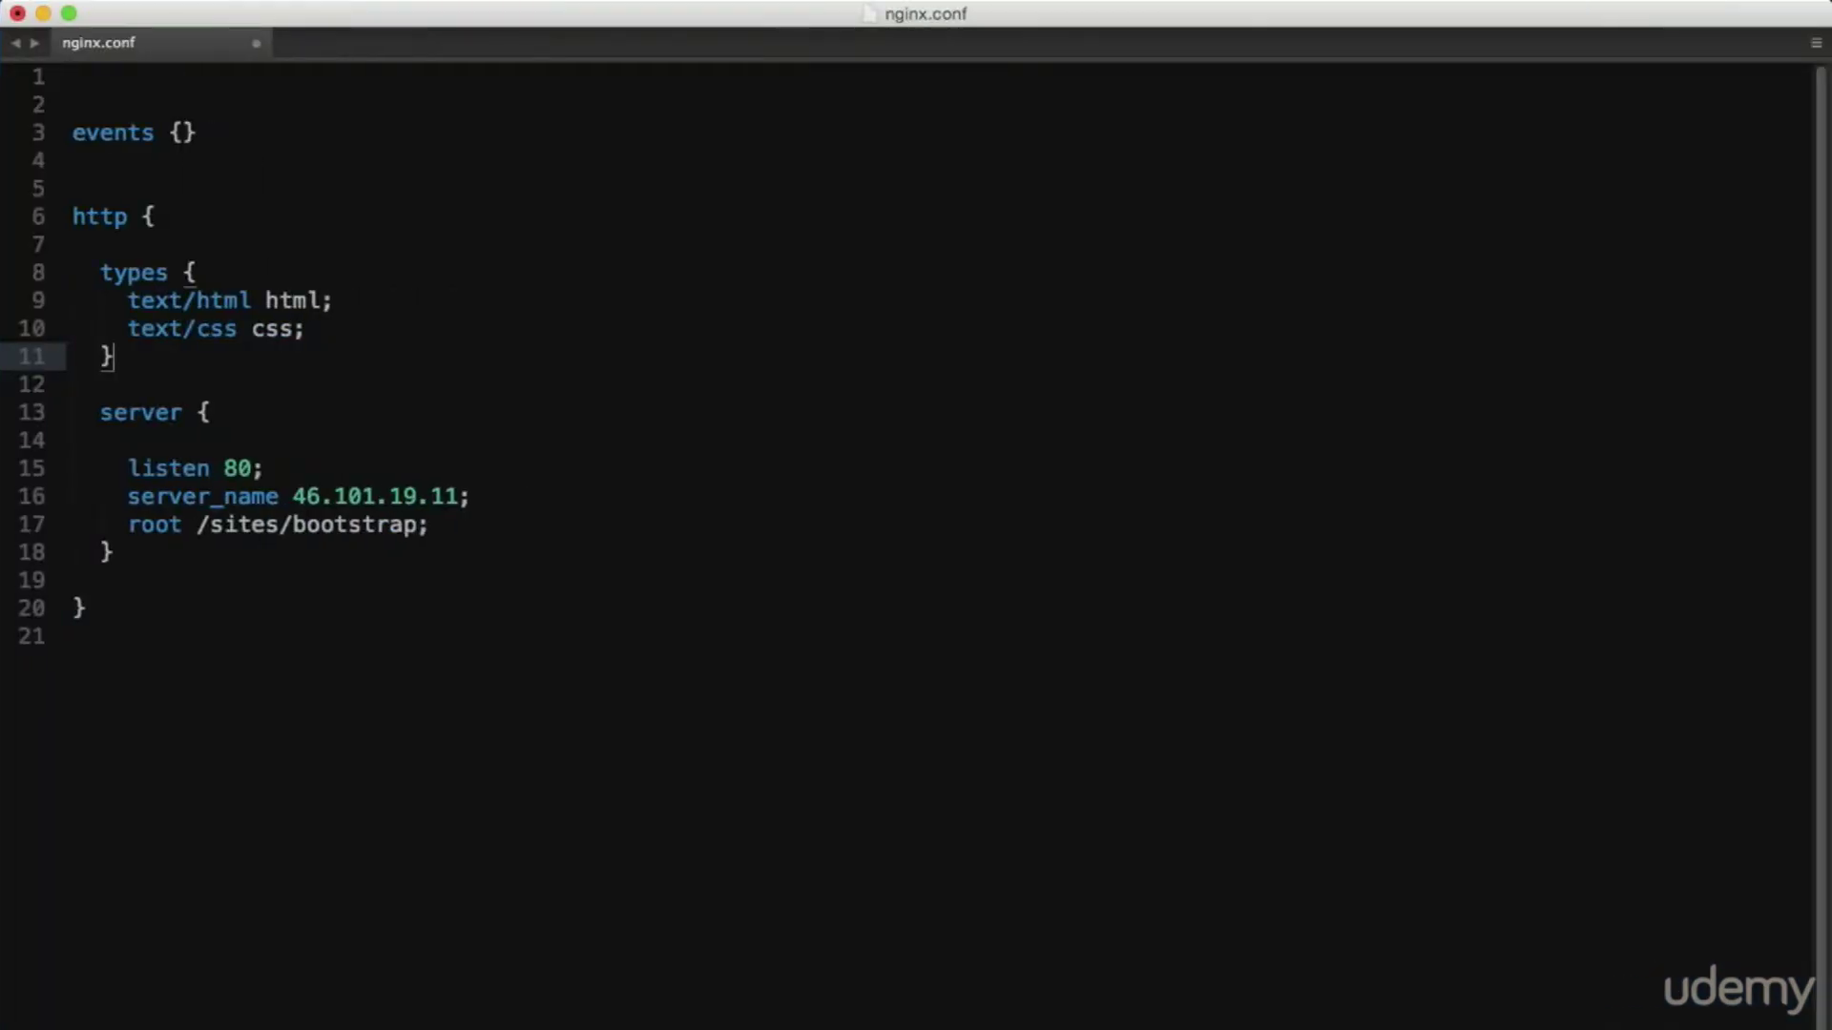
Delete the types block lines and put include mime.types on line 8
key(ctrl+shift+k)
key(ctrl+shift+k)
key(ctrl+shift+k)
key(ctrl+shift+k)
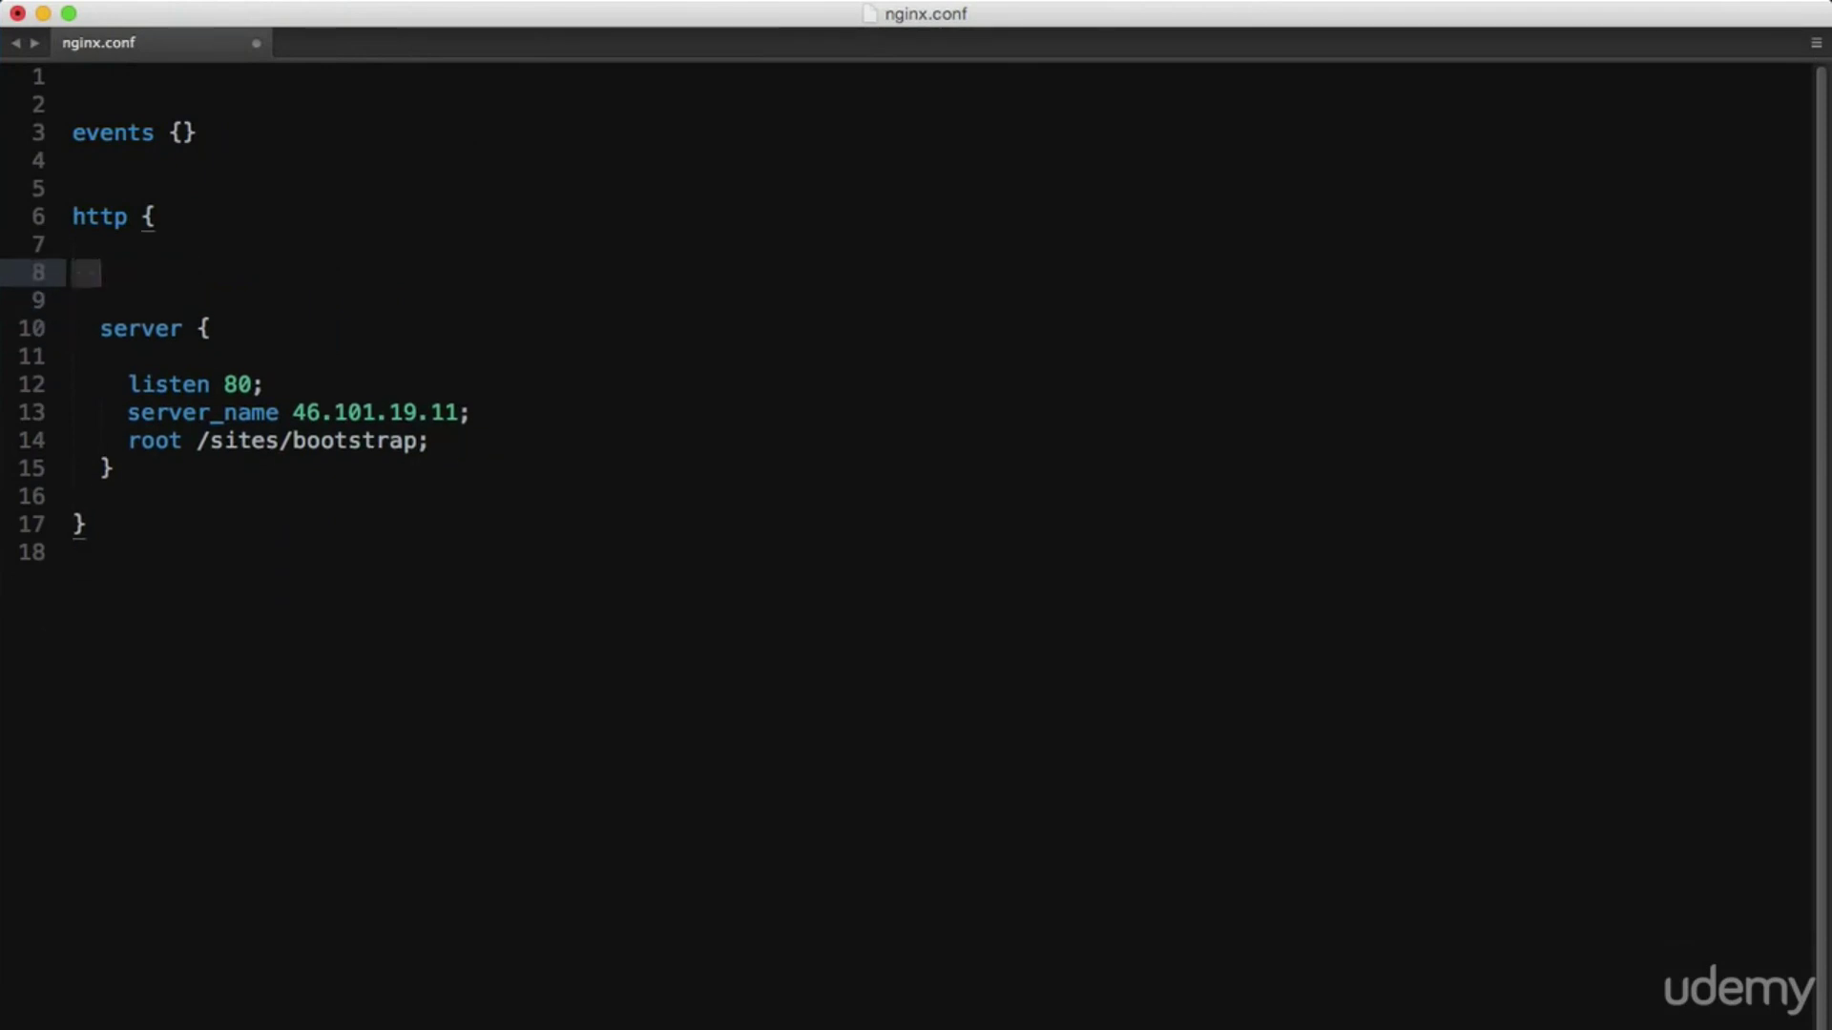
text(include )
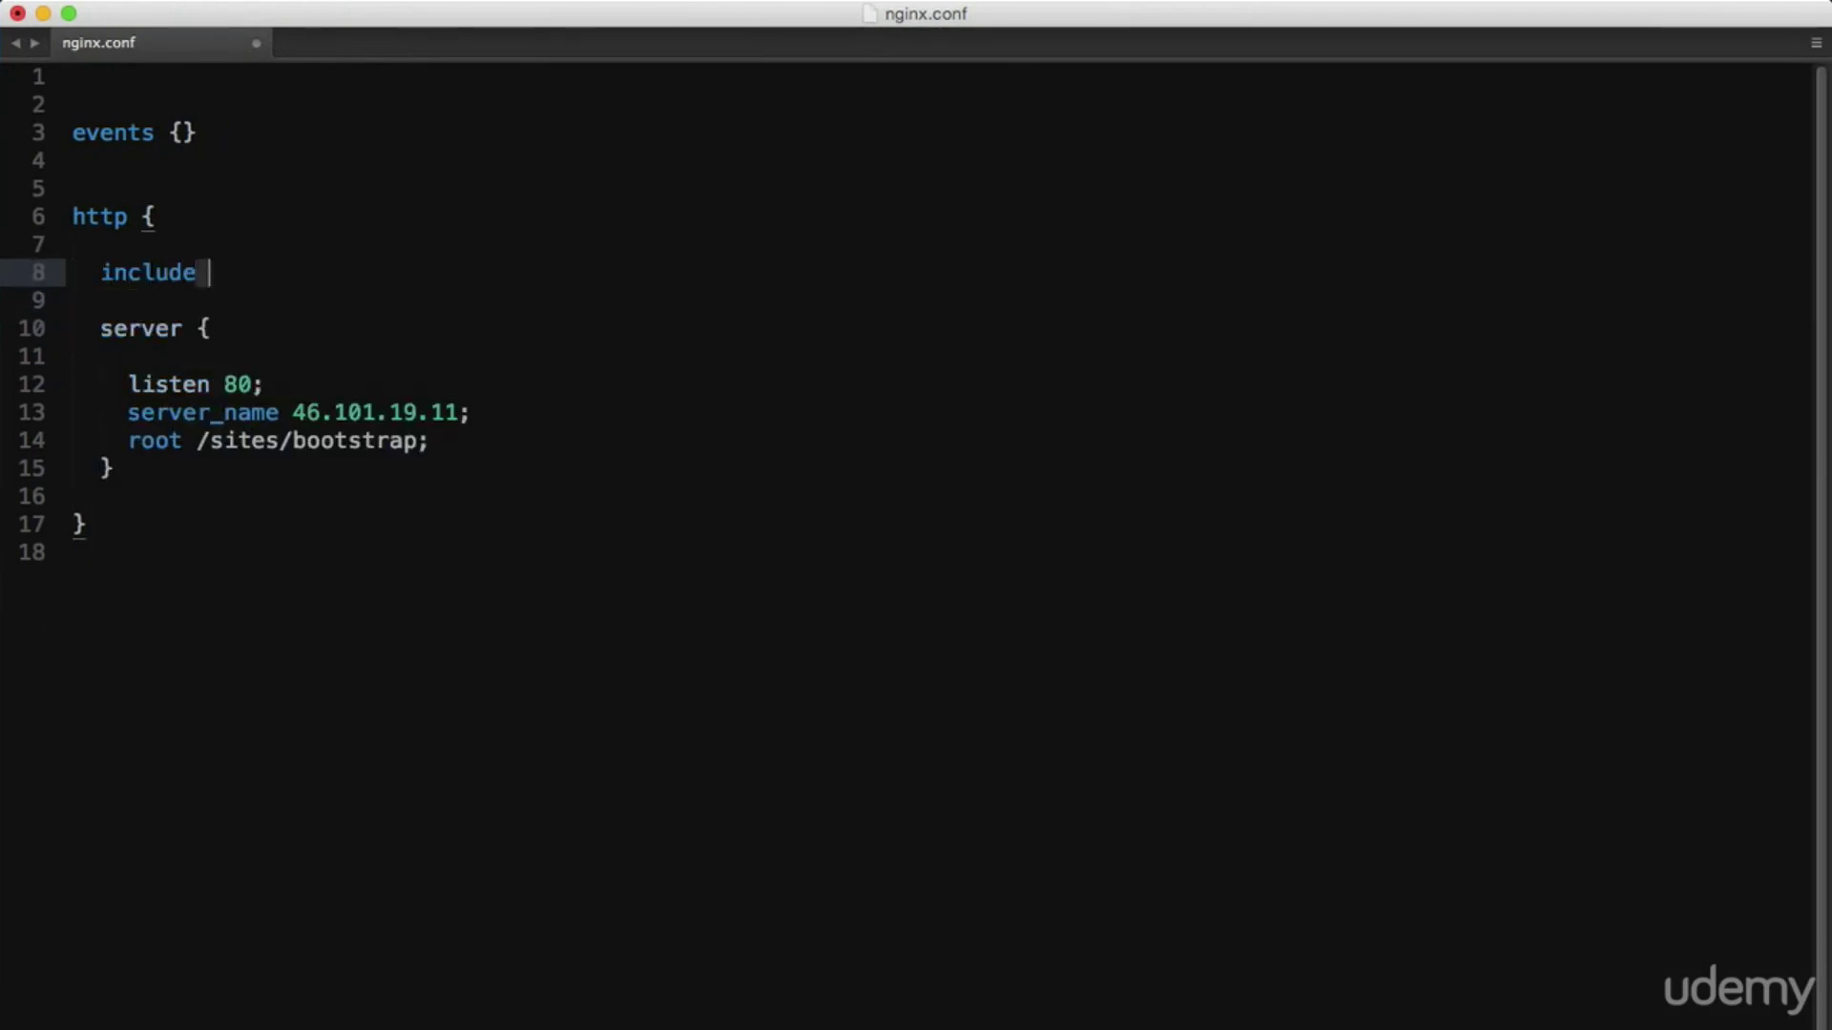
text(mime.)
text(types)
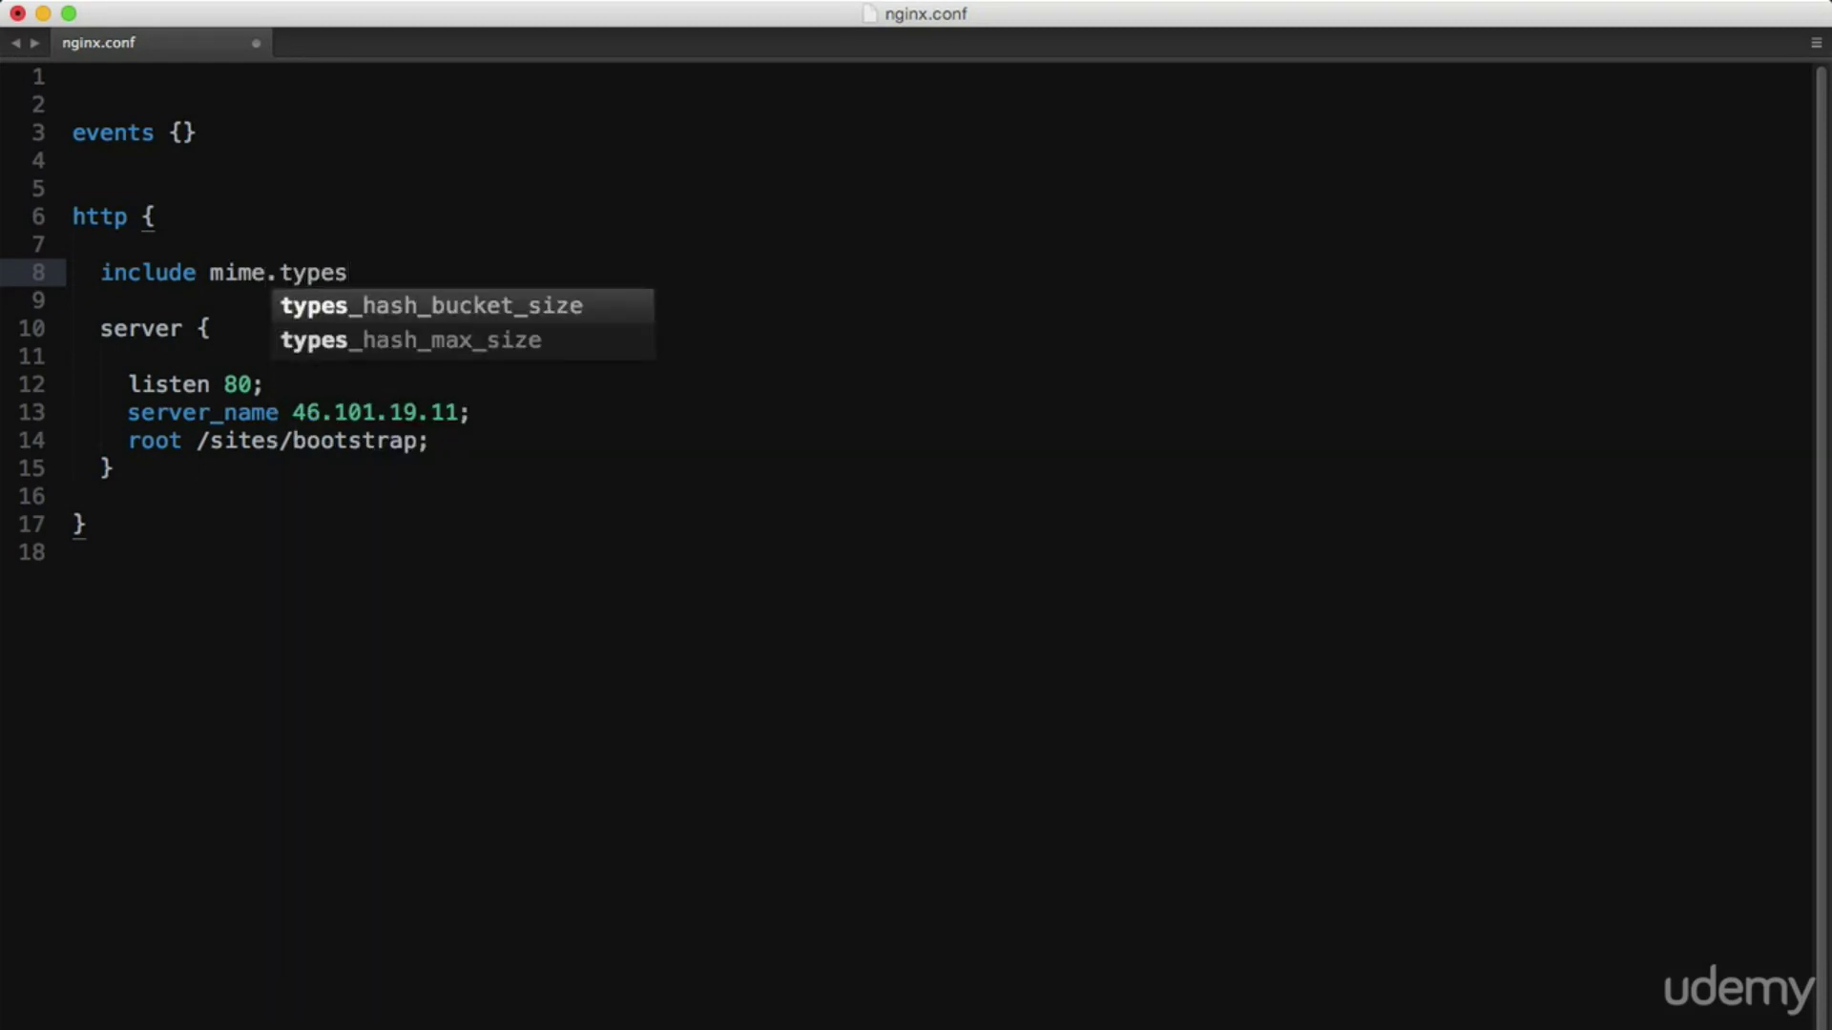
key(super+Tab)
text(service nginx reload)
Reload nginx, close Safari's Web Inspector and refresh the page at 46.101.19.11
key(Return)
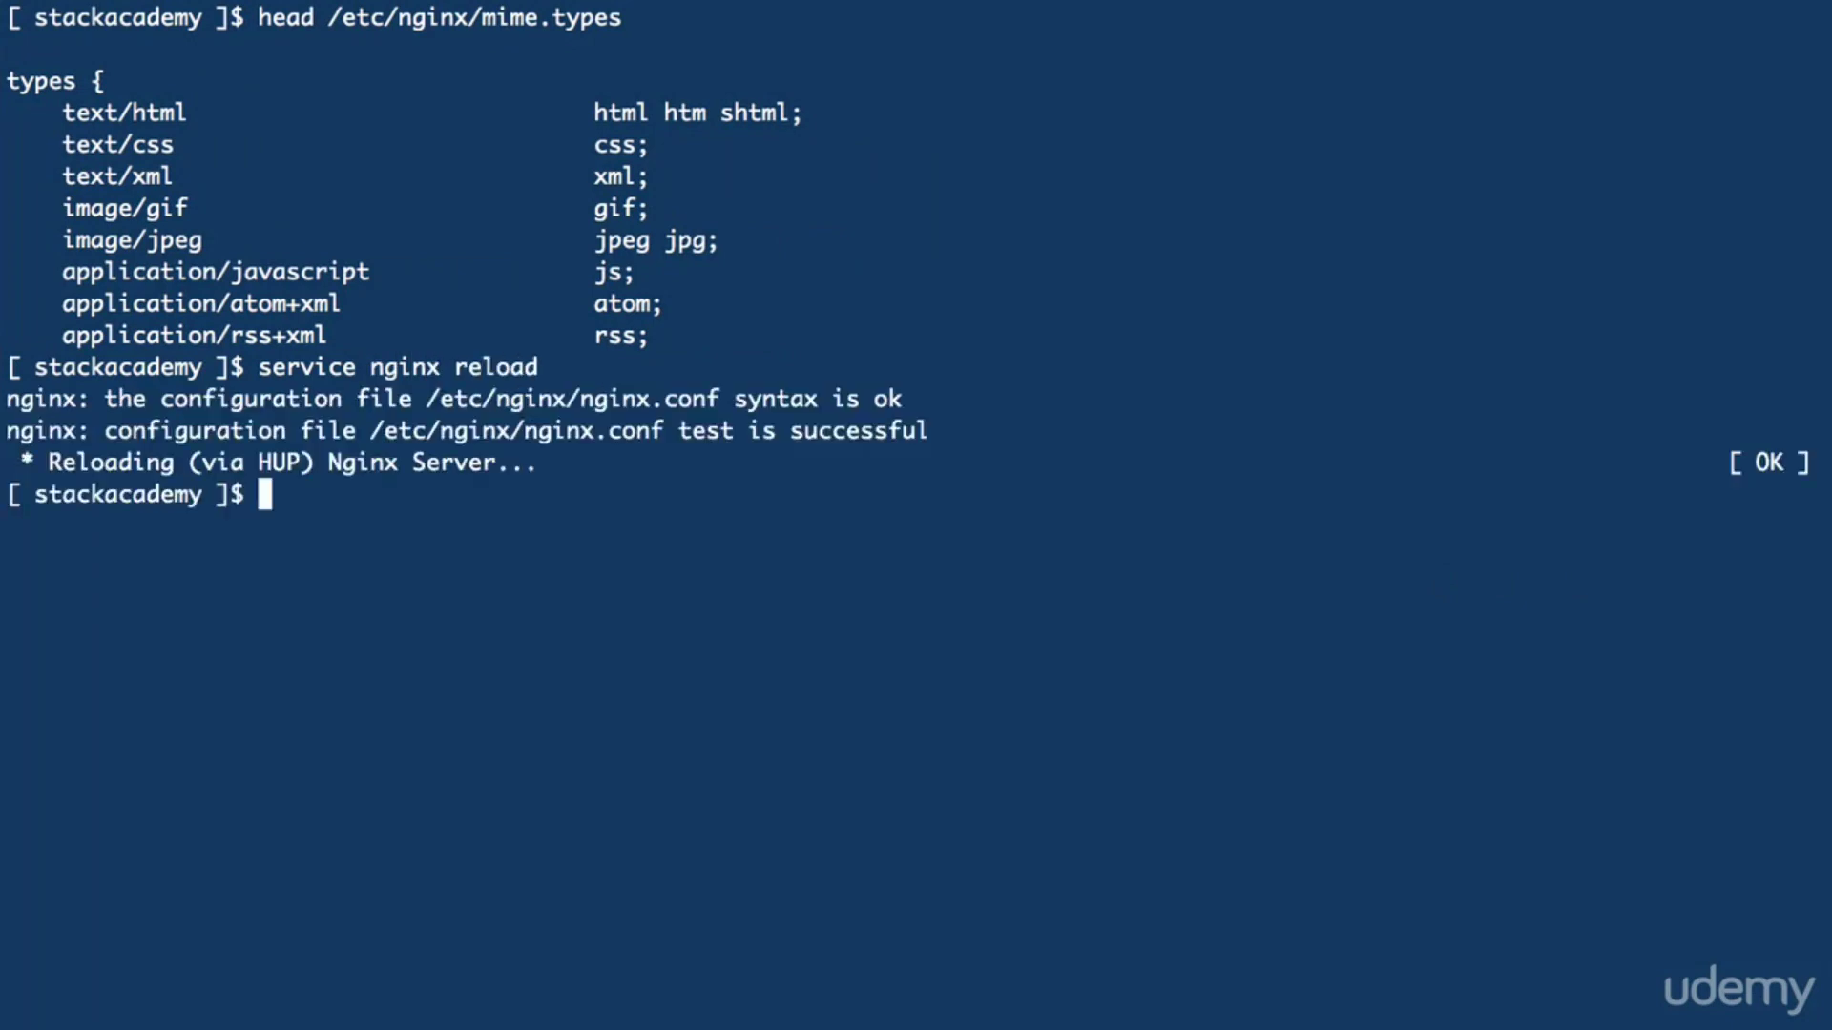
key(super+Tab)
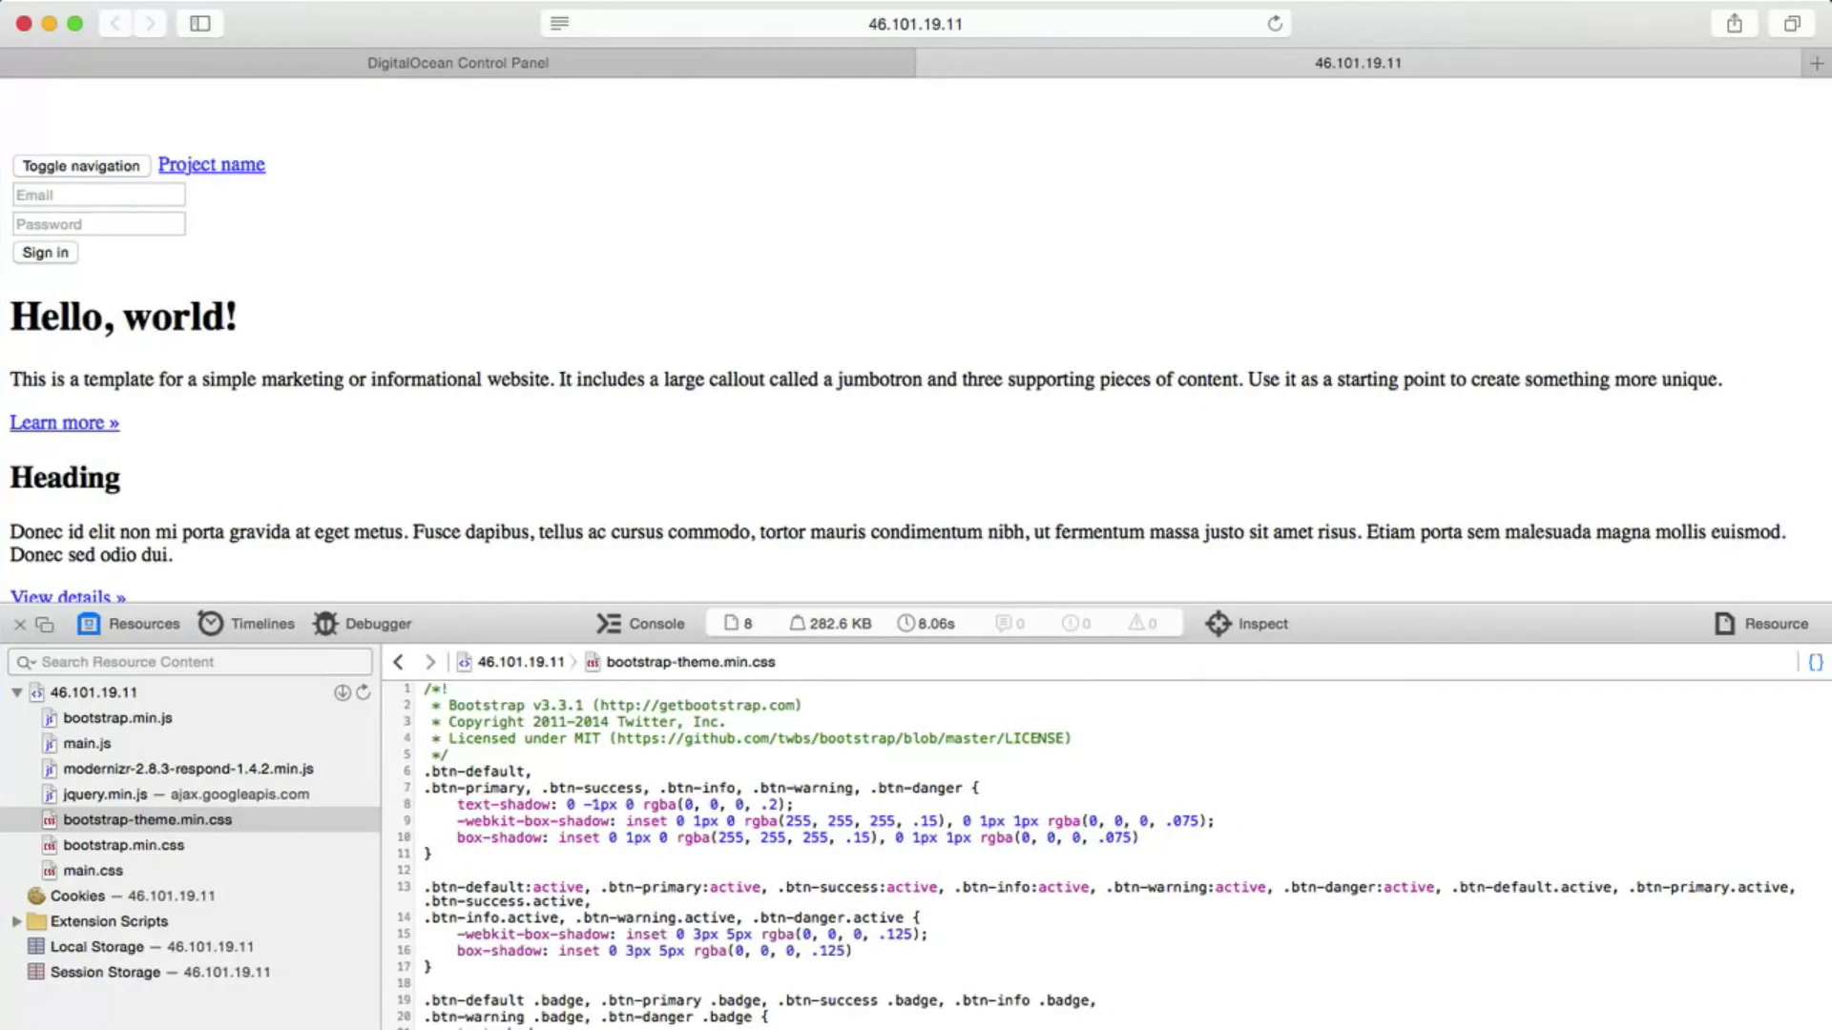
key(super+alt+i)
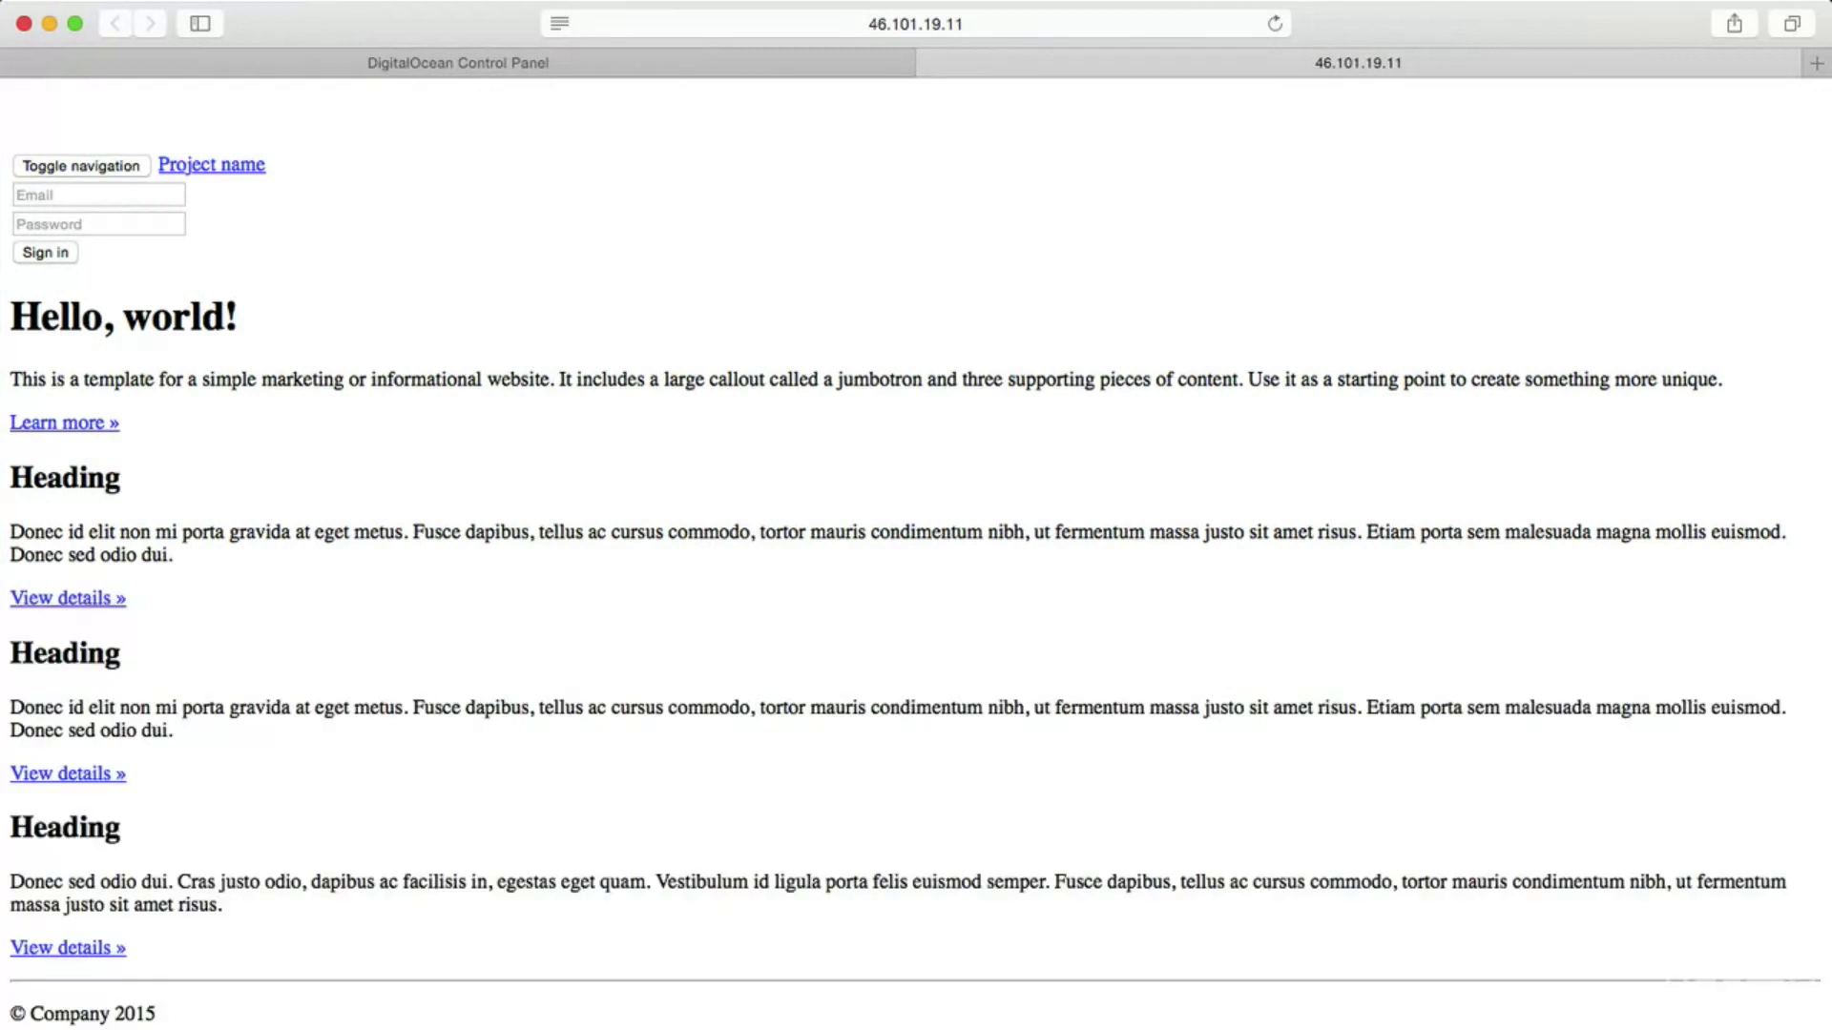
key(super+r)
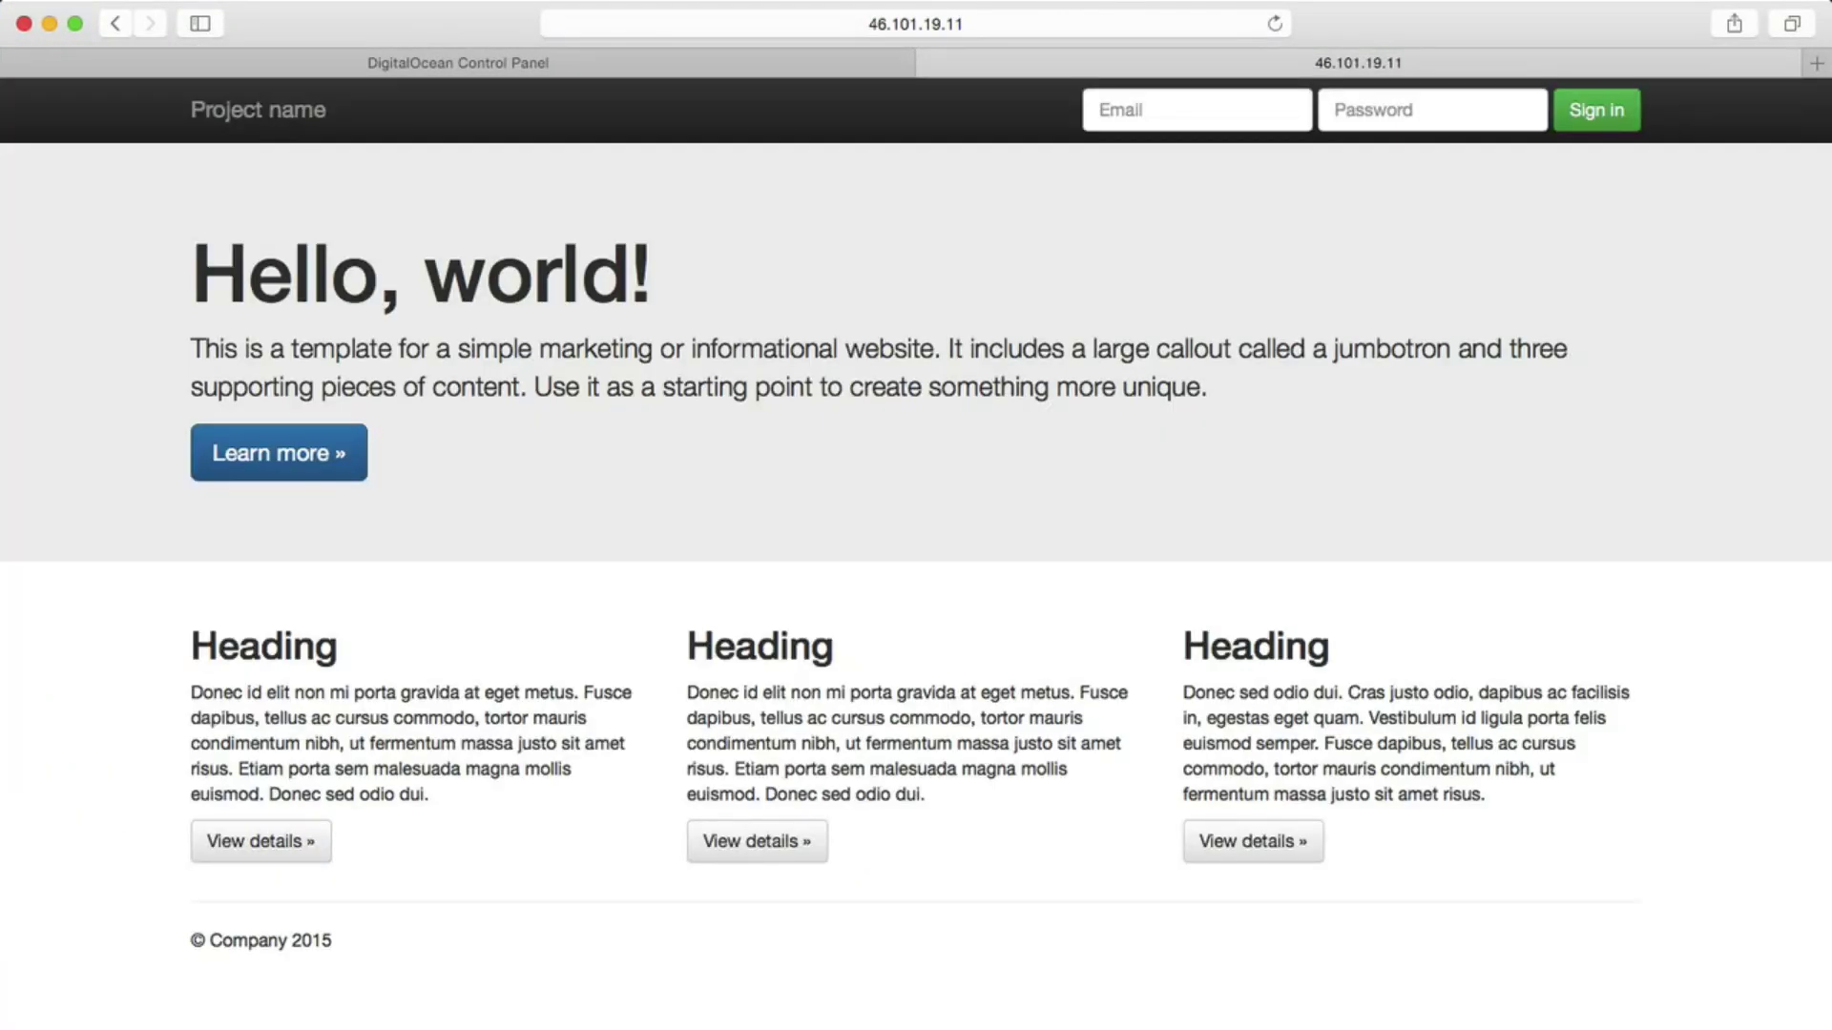